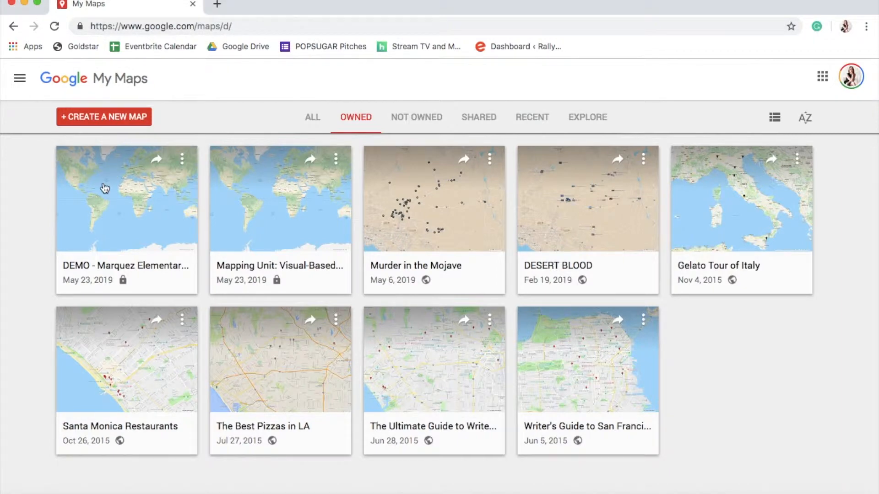
# Open the DEMO - Marquez Elementary map and review its title and description, saving the dialog
pyautogui.click(103, 238)
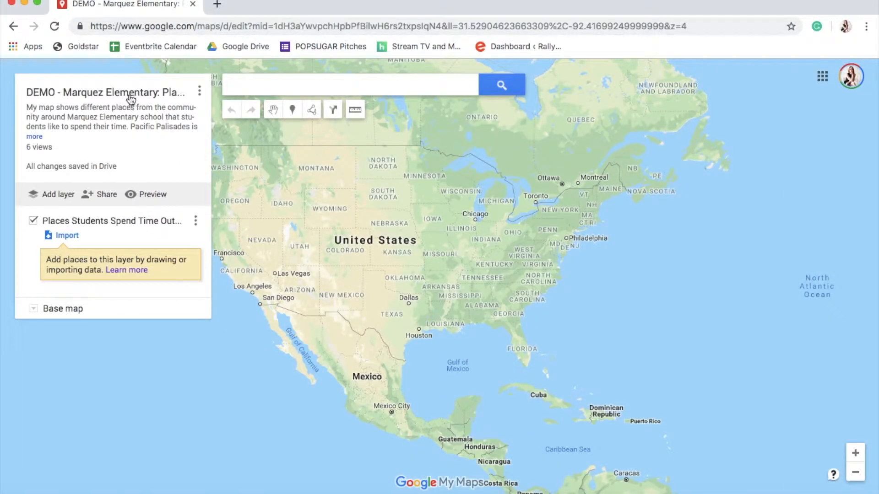
pyautogui.click(131, 99)
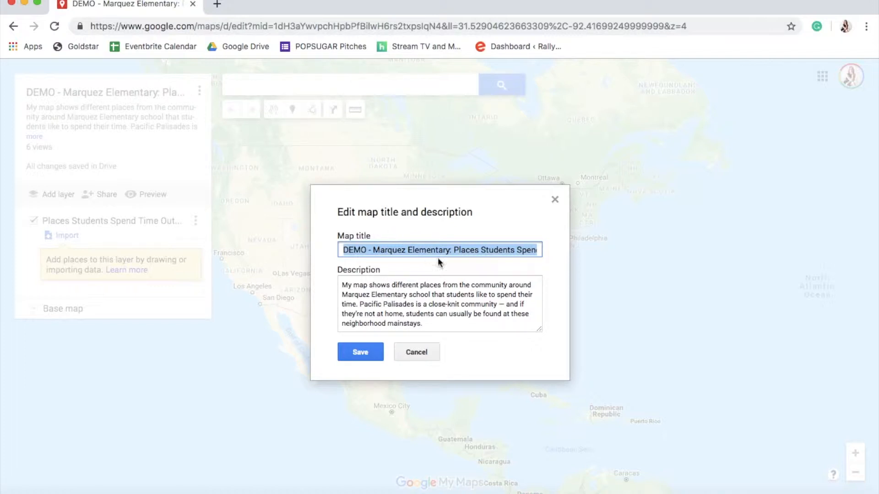
pyautogui.moveTo(438, 256); pyautogui.dragTo(544, 253)
pyautogui.click(494, 270)
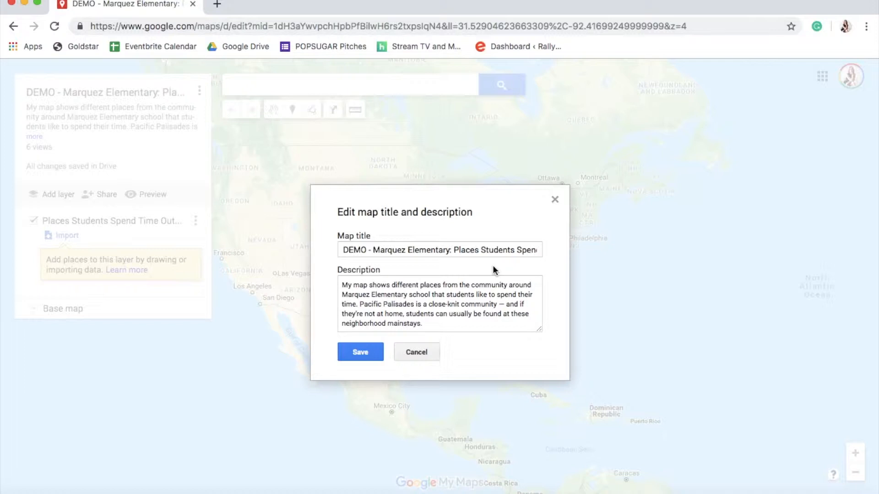
pyautogui.click(361, 352)
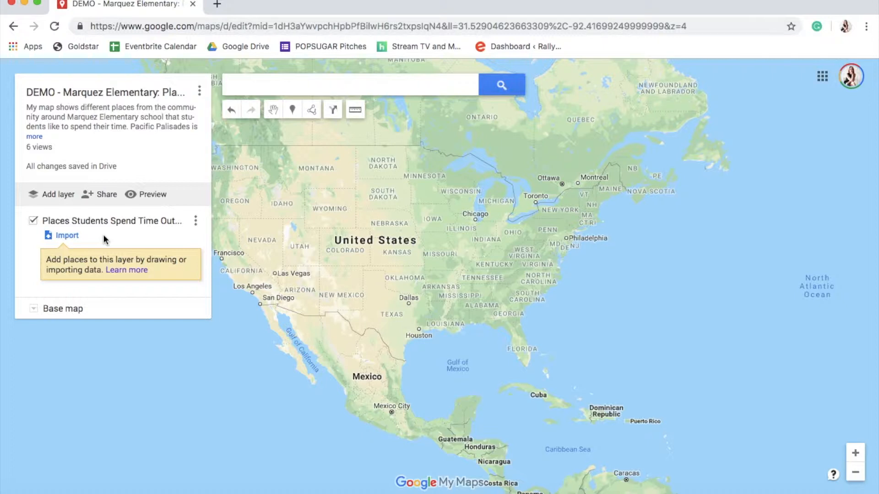
# Toggle the layer's visibility off and on, and preview the Satellite and Terrain base maps
pyautogui.click(33, 221)
pyautogui.click(33, 221)
pyautogui.click(37, 308)
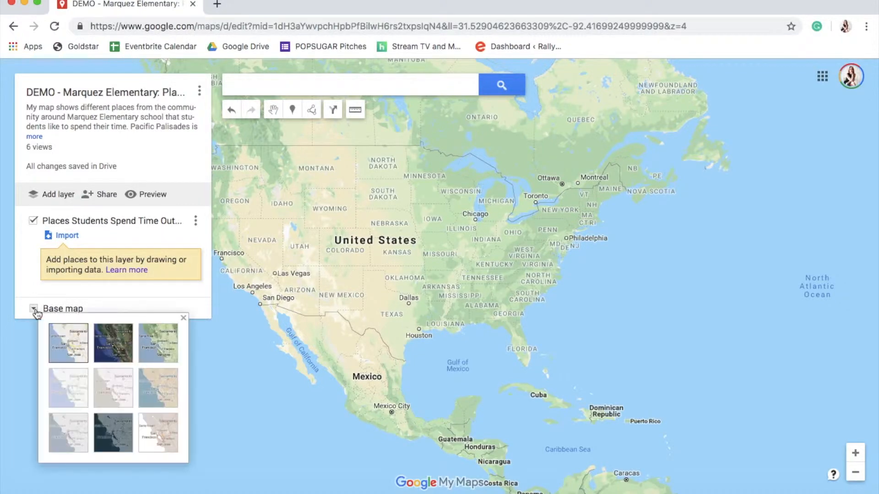
pyautogui.click(122, 354)
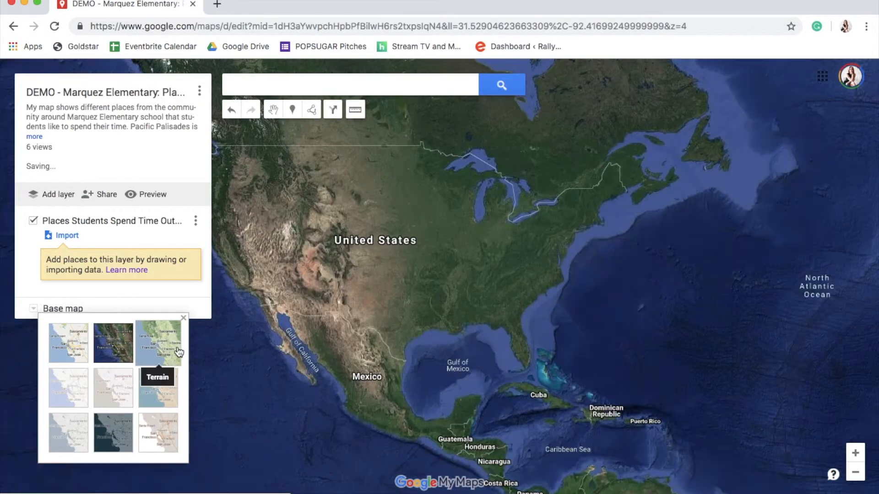
pyautogui.click(178, 350)
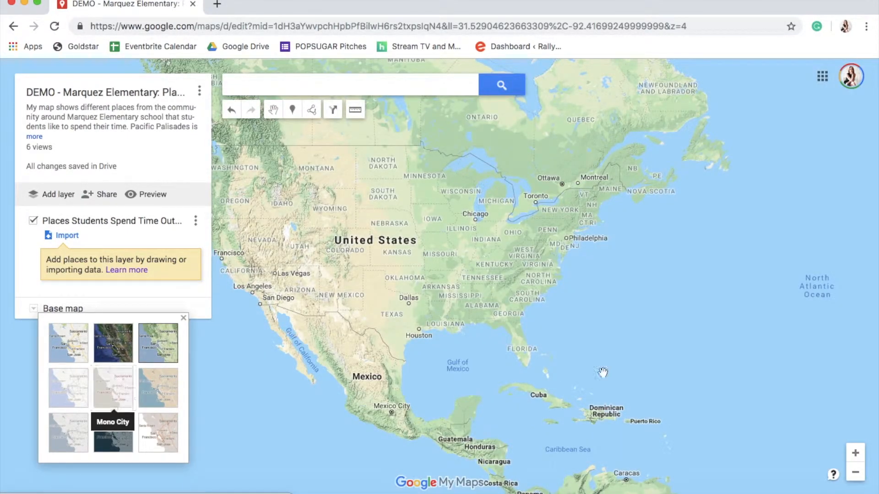
# Zoom in on Southern California and preview the other base map styles, returning to the default Map style
pyautogui.moveTo(498, 377); pyautogui.dragTo(653, 402)
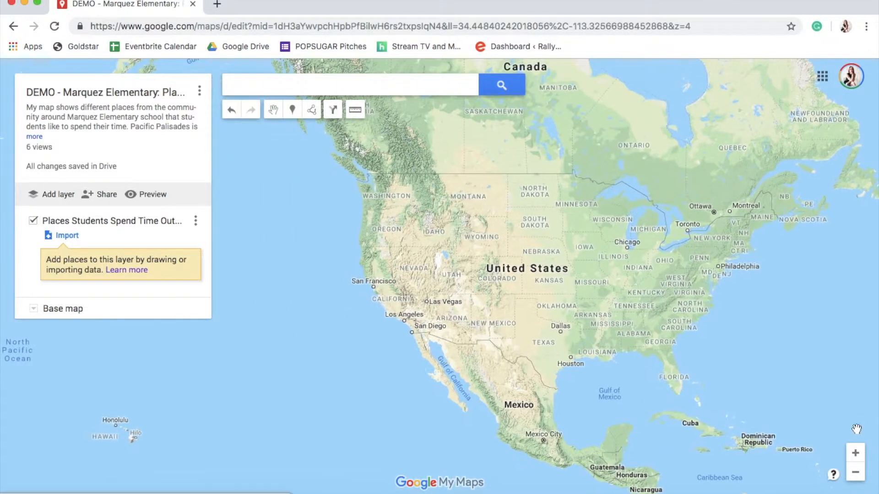
pyautogui.click(855, 453)
pyautogui.click(857, 453)
pyautogui.click(857, 453)
pyautogui.moveTo(437, 398); pyautogui.dragTo(712, 151)
pyautogui.moveTo(309, 471); pyautogui.dragTo(582, 212)
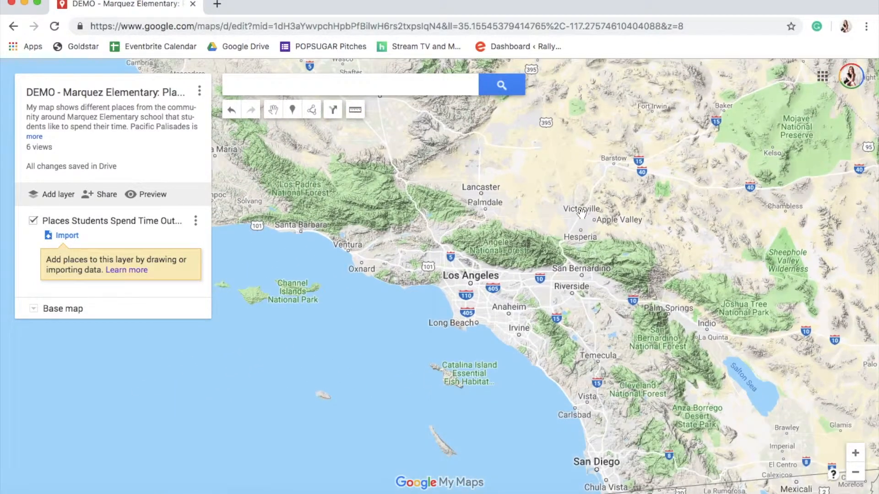
pyautogui.click(32, 313)
pyautogui.click(177, 393)
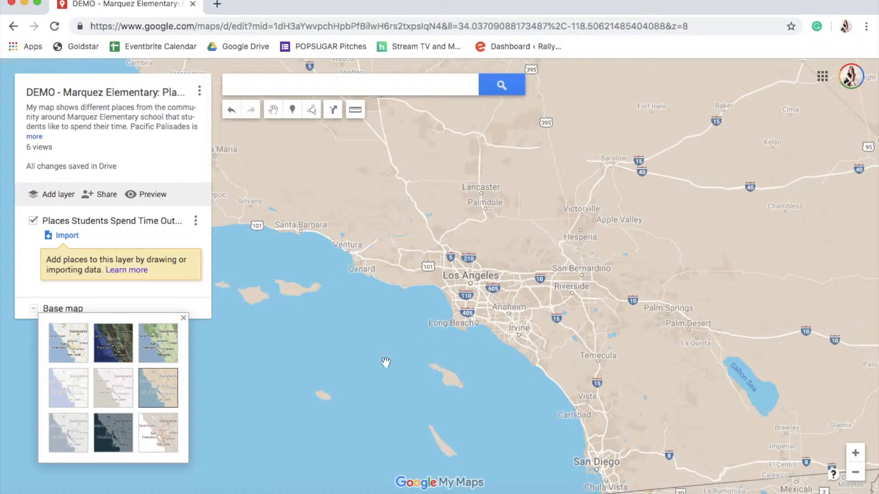
pyautogui.click(137, 437)
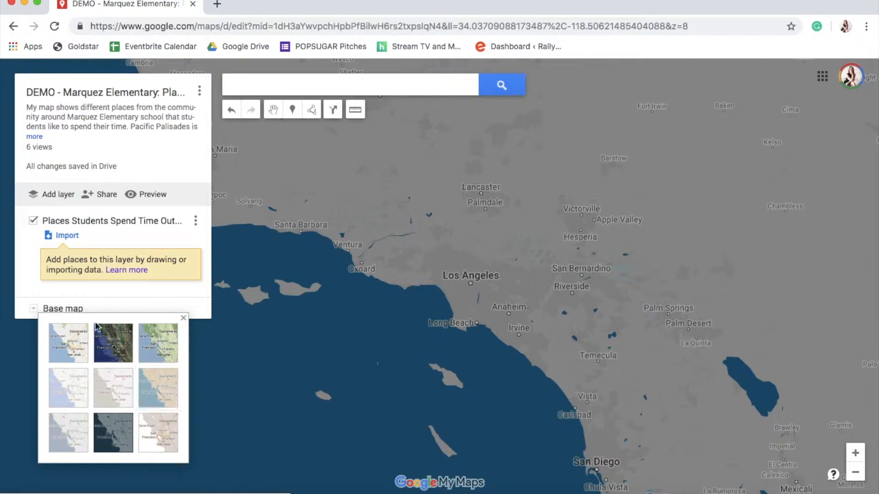
pyautogui.click(174, 446)
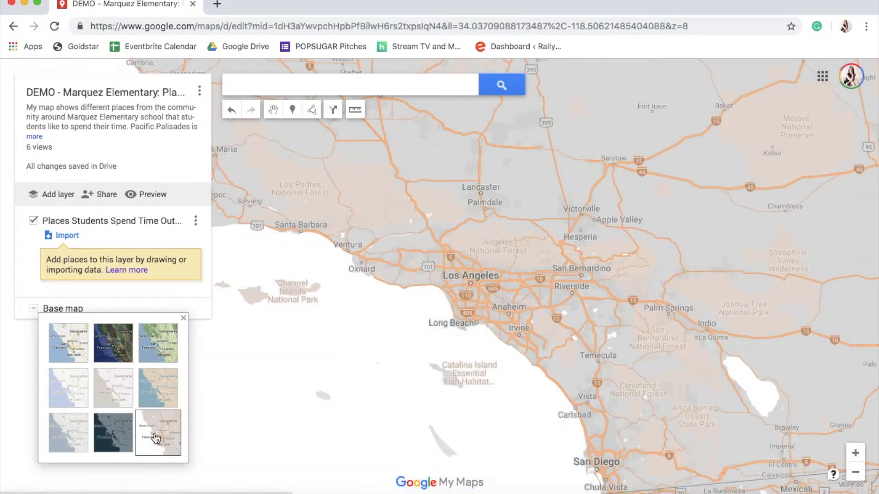
pyautogui.click(64, 427)
pyautogui.click(74, 387)
pyautogui.click(118, 375)
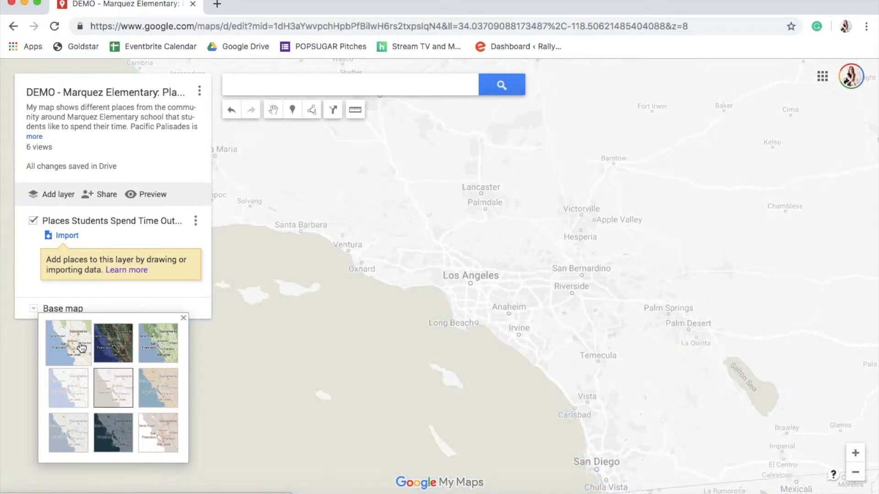
pyautogui.click(68, 343)
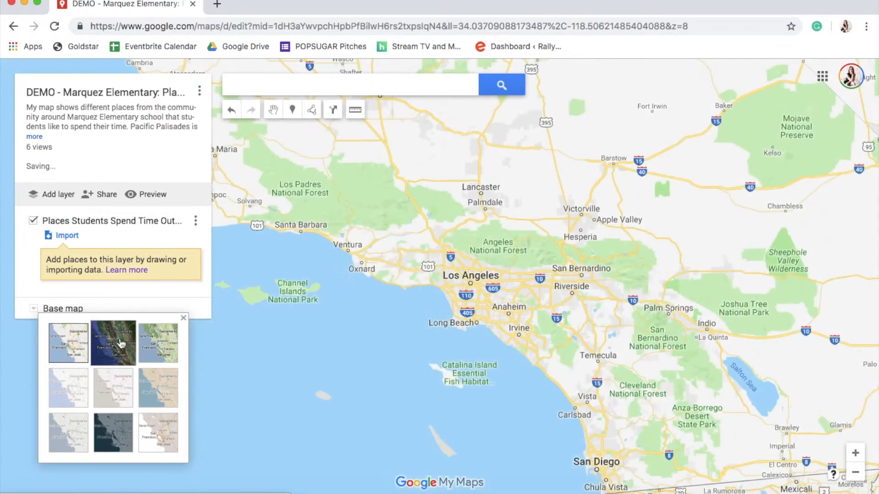
# Zoom toward Pacific Palisades and search for Marquez Charter School
pyautogui.click(859, 454)
pyautogui.click(856, 453)
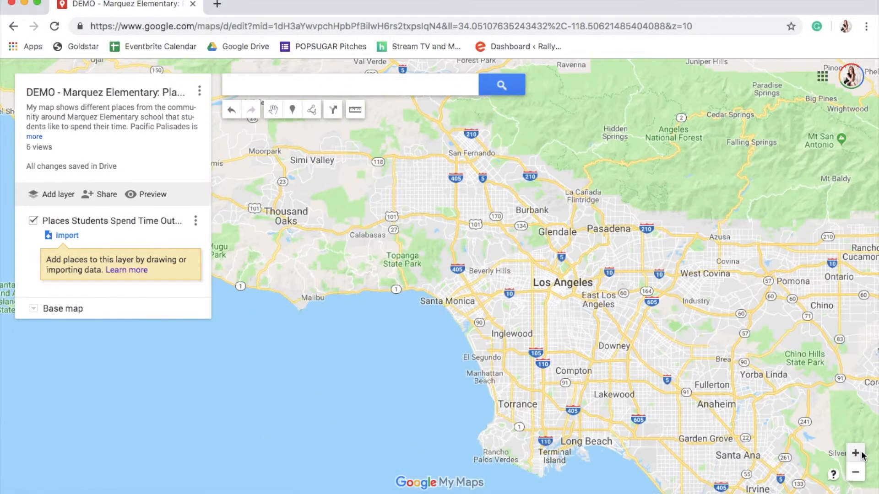
pyautogui.click(856, 454)
pyautogui.moveTo(474, 320); pyautogui.dragTo(526, 344)
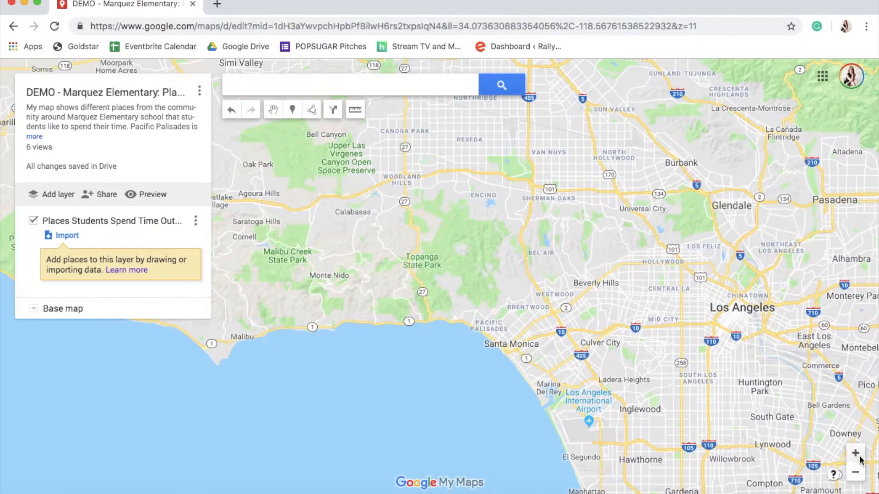
pyautogui.click(855, 455)
pyautogui.moveTo(624, 324); pyautogui.dragTo(594, 277)
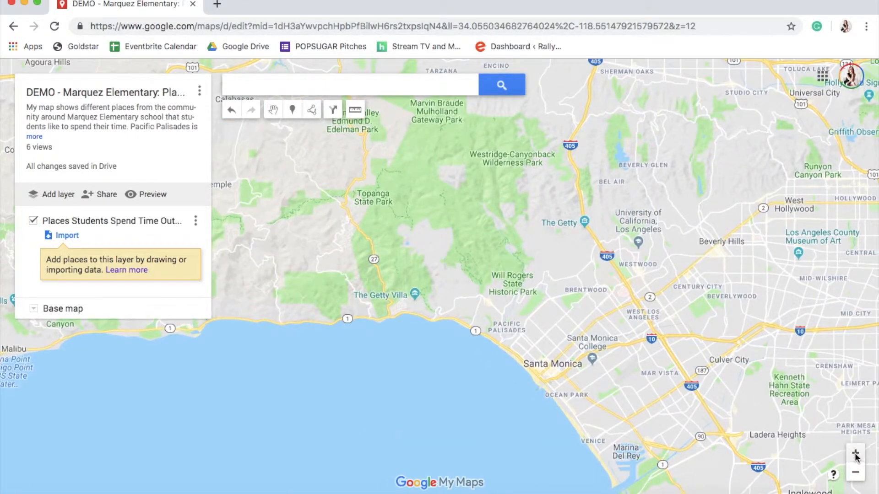
pyautogui.click(257, 85)
pyautogui.write('m')
pyautogui.press('BackSpace')
pyautogui.write('Marquez')
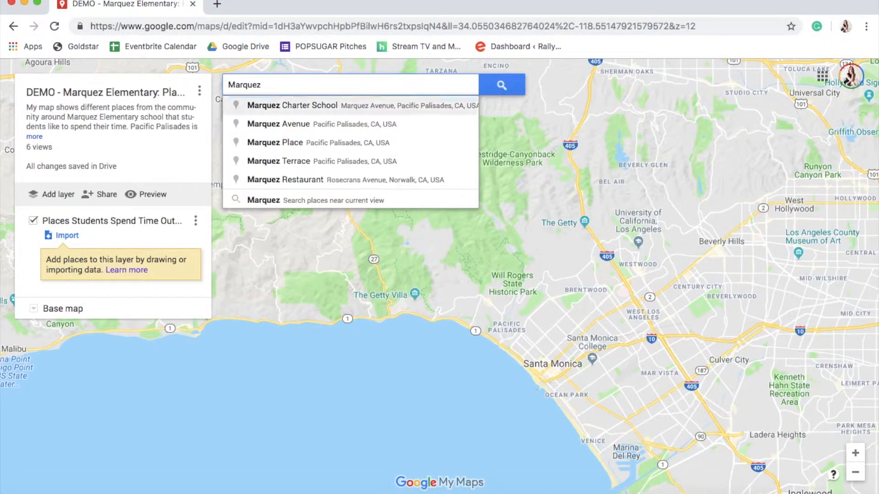
pyautogui.click(284, 105)
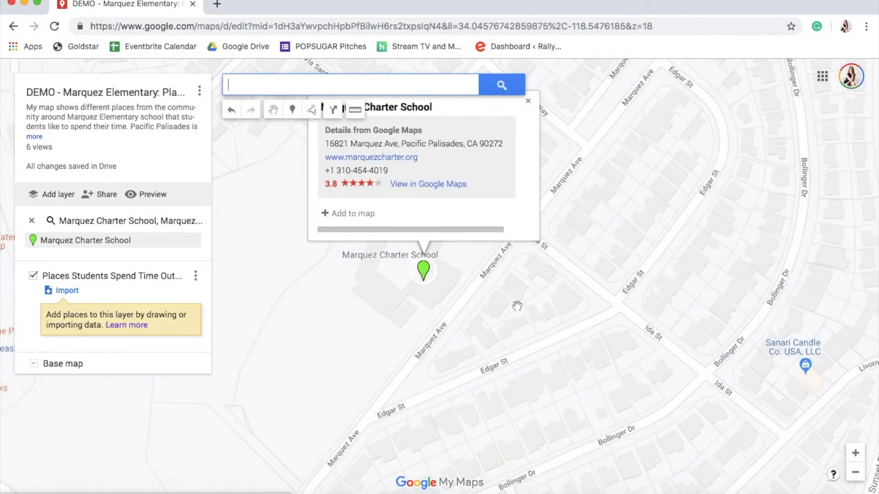
# Add the Marquez Charter School search result to the map layer
pyautogui.moveTo(517, 306); pyautogui.dragTo(516, 343)
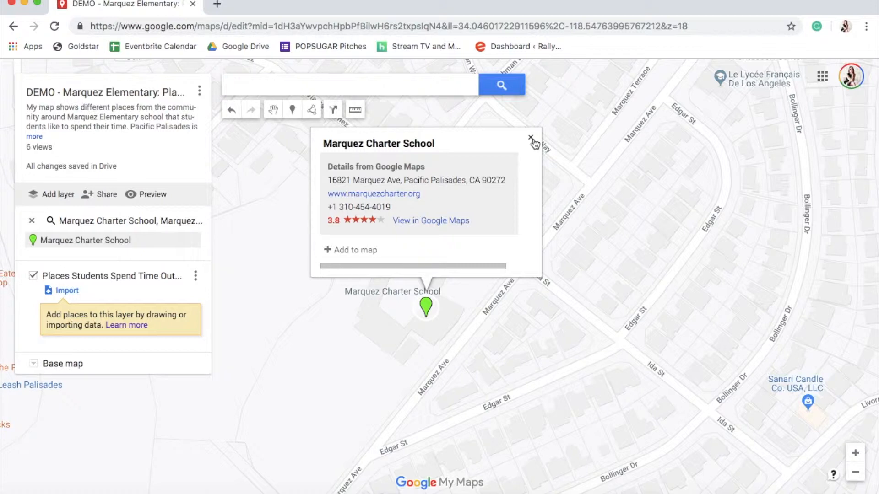
pyautogui.tripleClick(398, 141)
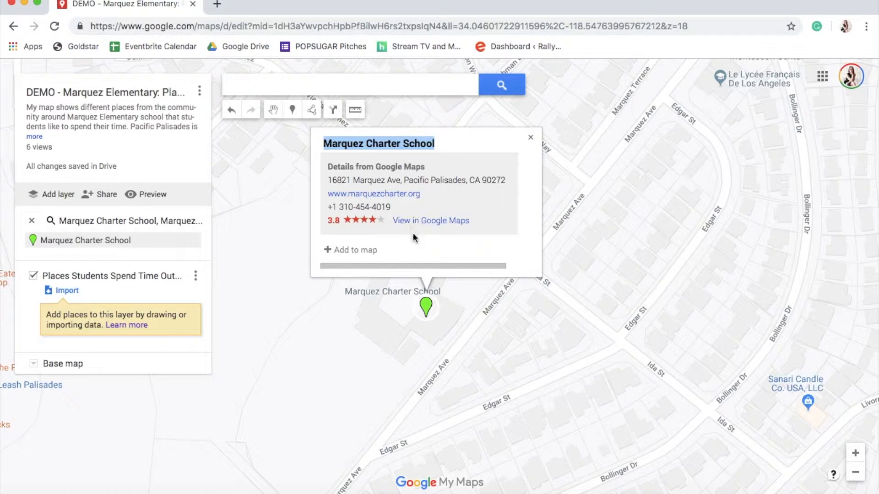
pyautogui.click(364, 251)
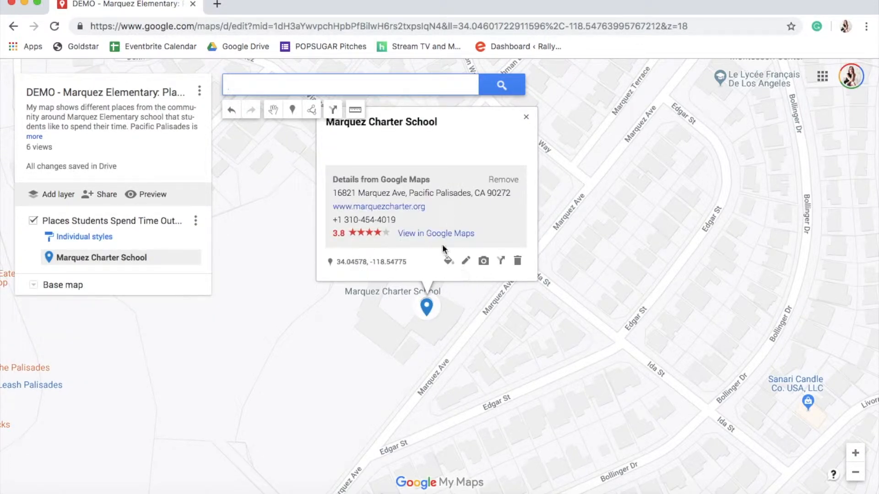
# Edit the school's placemark with the description 'This is Marquez Elementary, service K-5 in the Pacific Palisades community' and save
pyautogui.click(466, 261)
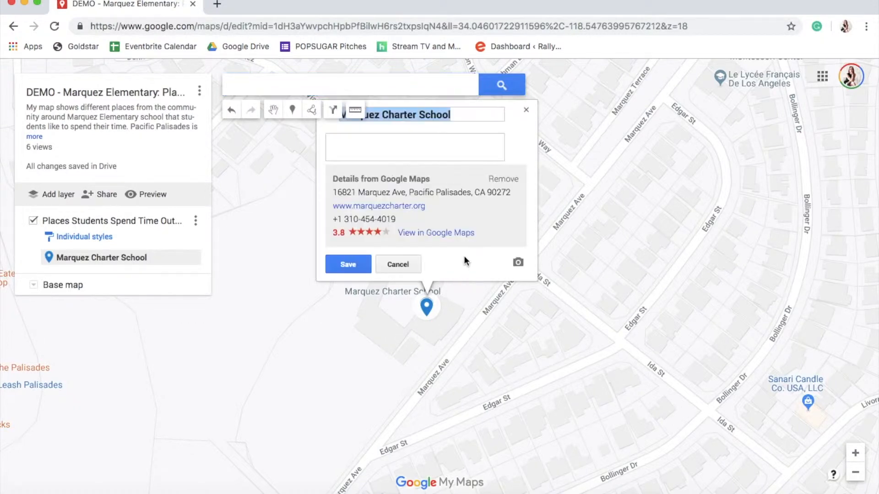
pyautogui.click(381, 144)
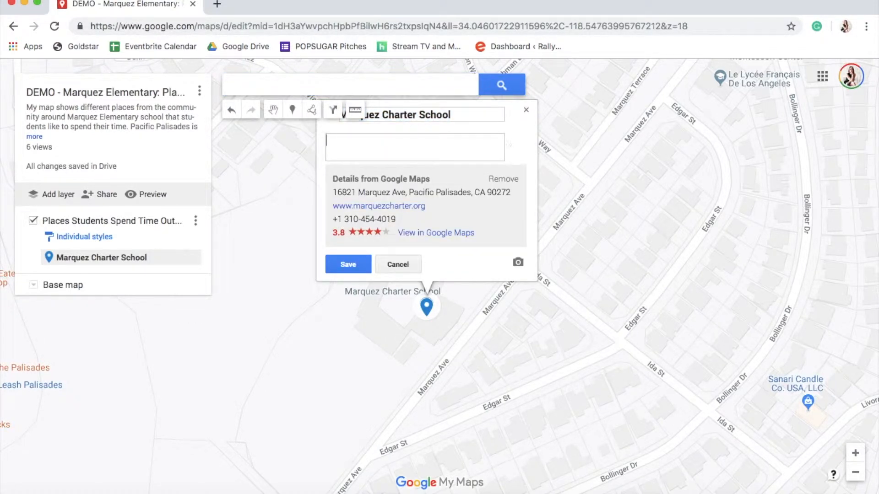
pyautogui.write('This is Marquez Eleme')
pyautogui.press('BackSpace')
pyautogui.press('BackSpace')
pyautogui.press('BackSpace')
pyautogui.write('lementary, service ')
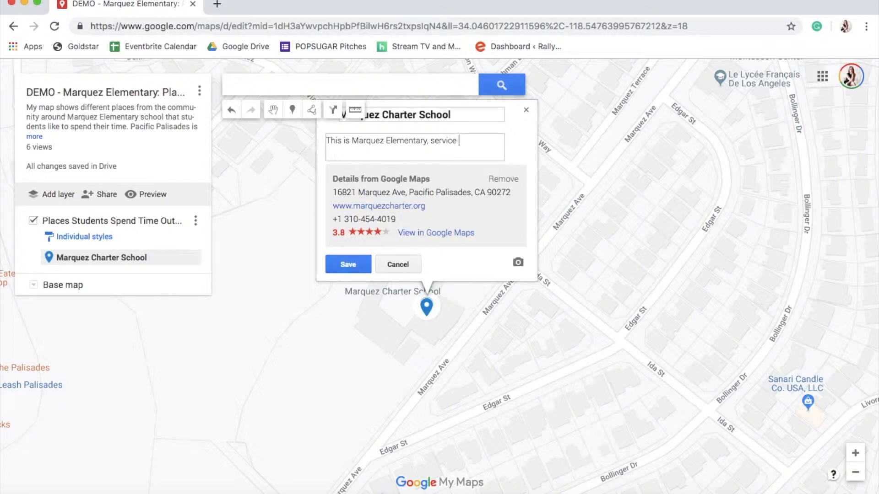
pyautogui.write('K-5 in the PAcific')
pyautogui.press('BackSpace')
pyautogui.press('BackSpace')
pyautogui.press('BackSpace')
pyautogui.press('BackSpace')
pyautogui.press('BackSpace')
pyautogui.press('BackSpace')
pyautogui.write('acific Palisades community.')
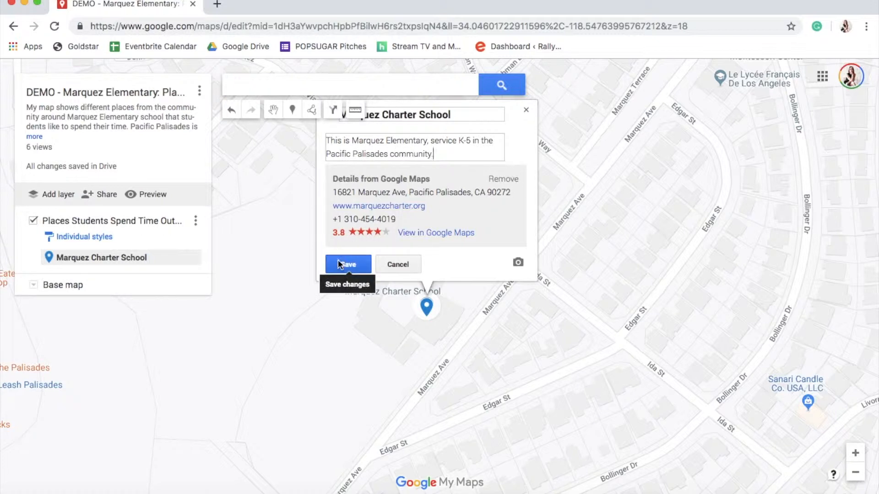
pyautogui.click(340, 265)
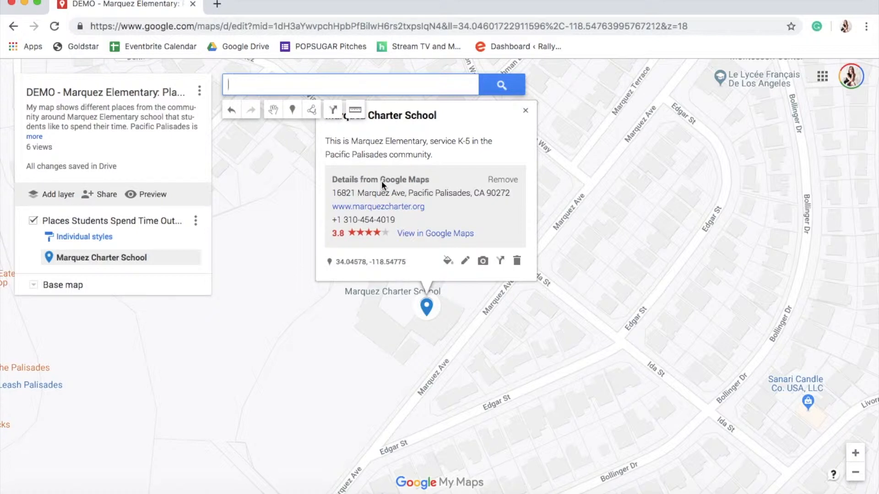
# Attach a photo of the school entrance, found by Google Image Search for 'Marquez Charter School', to the placemark and save
pyautogui.click(484, 262)
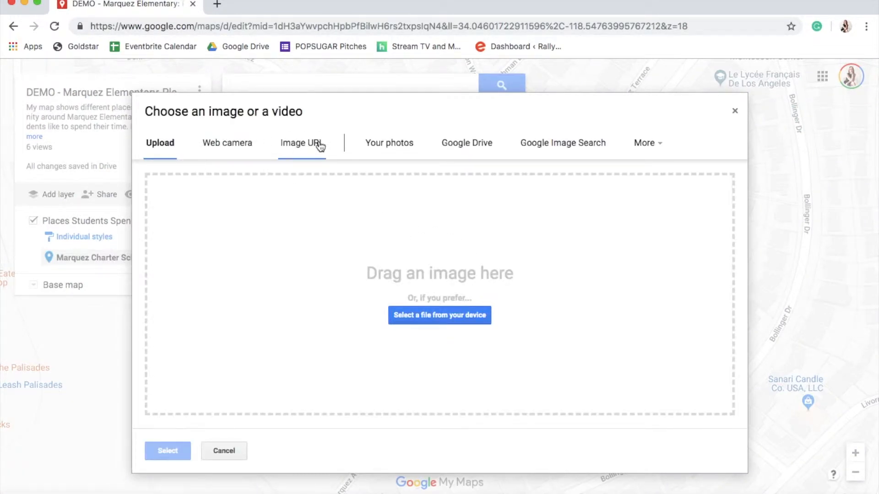
pyautogui.click(734, 111)
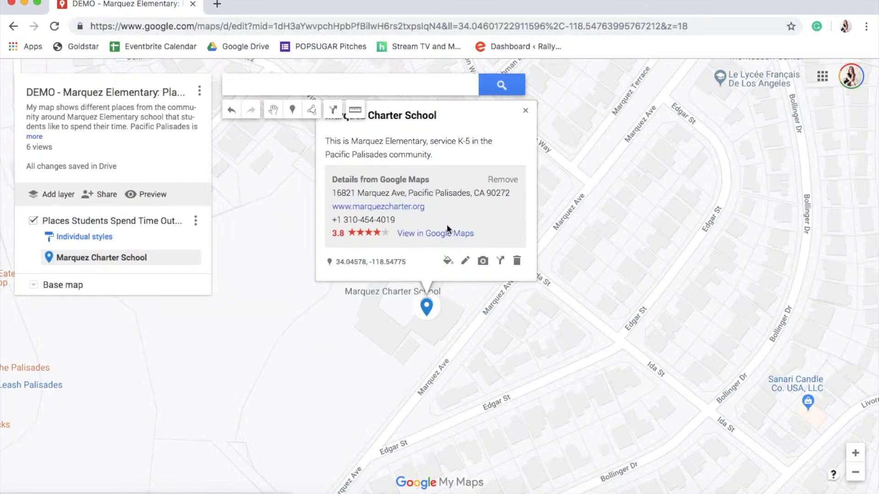
pyautogui.click(483, 261)
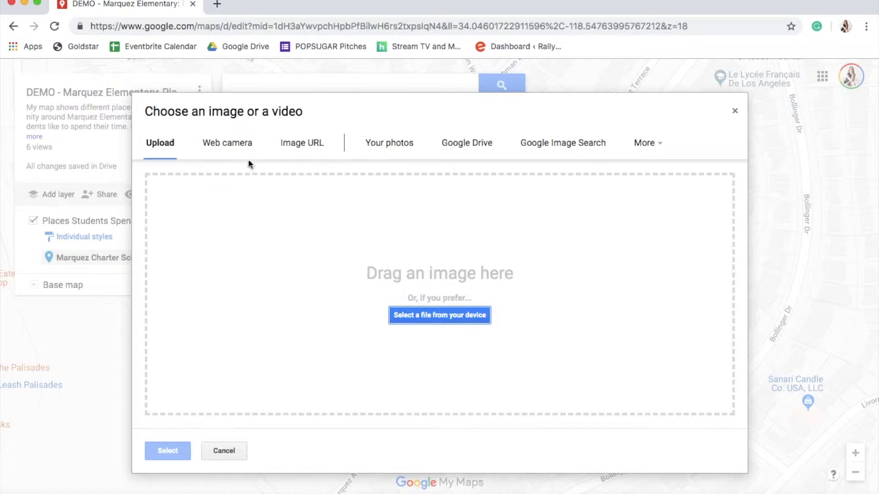
pyautogui.click(317, 144)
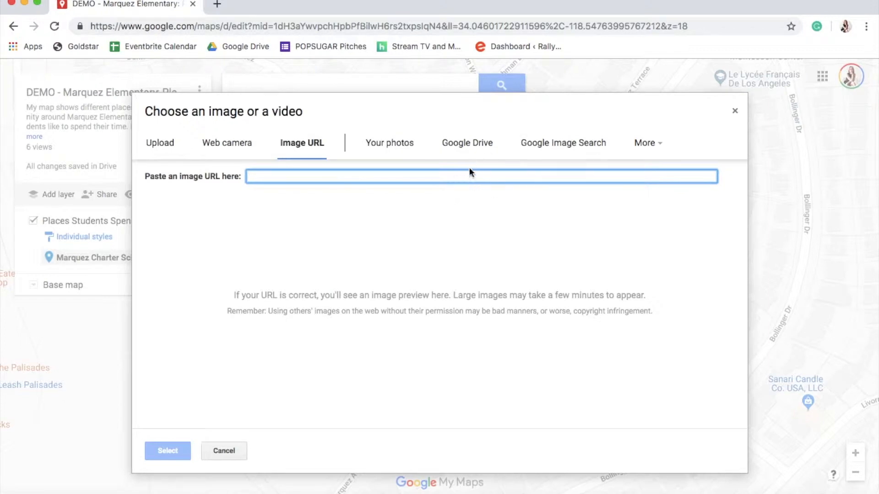
pyautogui.click(563, 144)
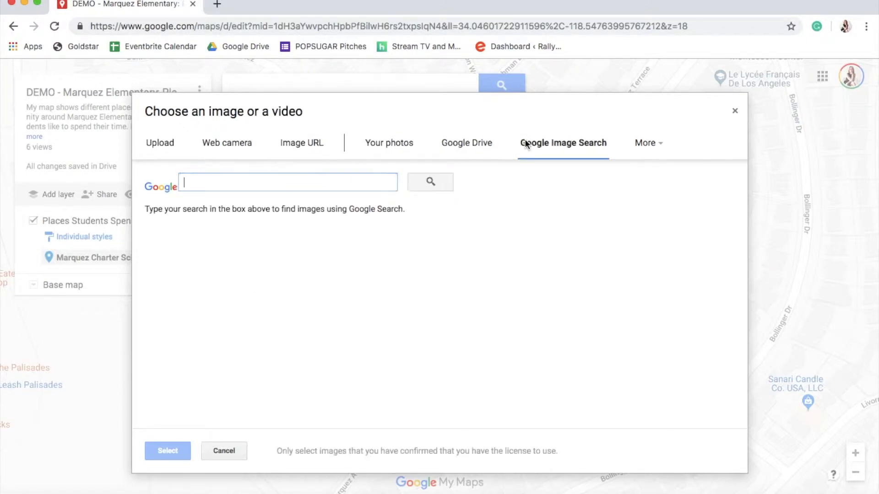
pyautogui.write('Mar')
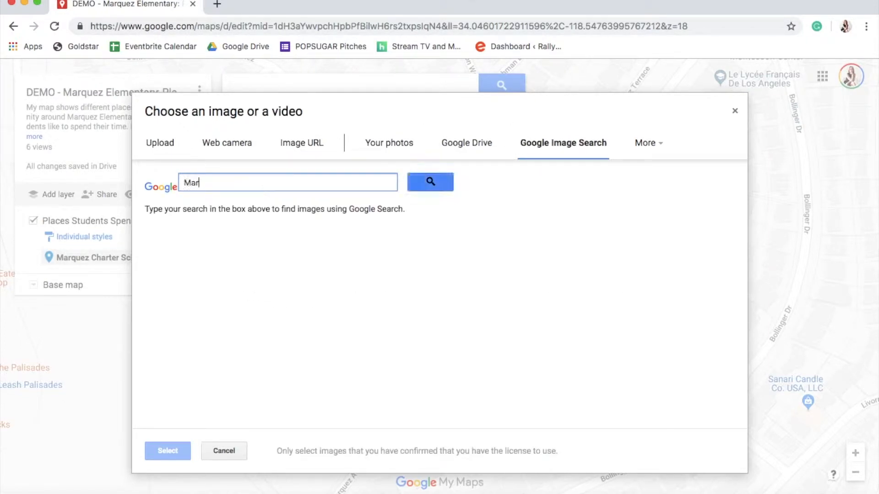
pyautogui.write('quez Charter School')
pyautogui.press('Return')
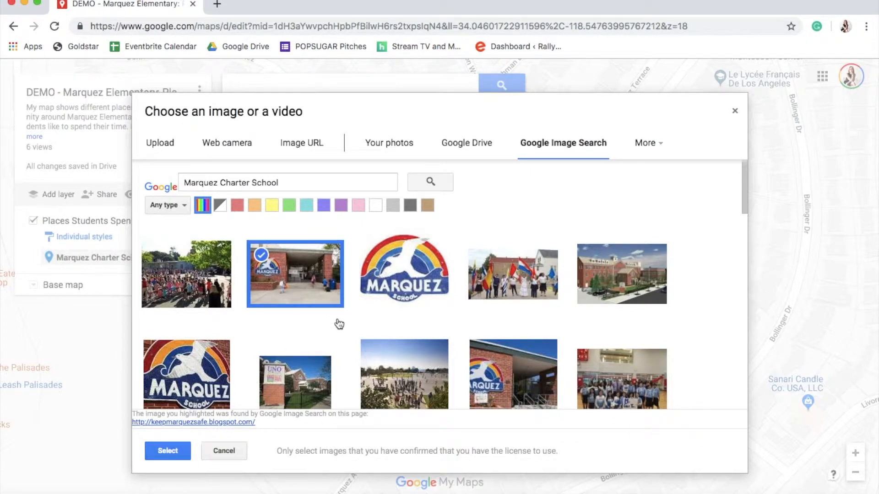
pyautogui.click(168, 450)
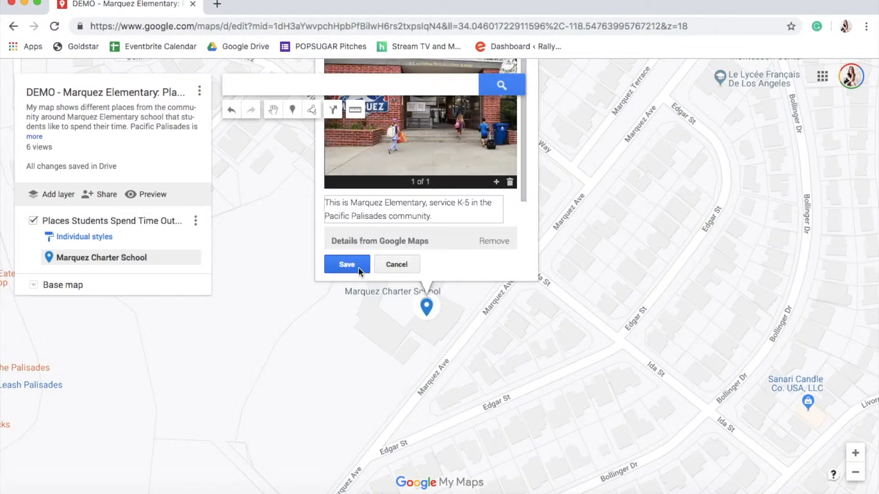
pyautogui.click(338, 266)
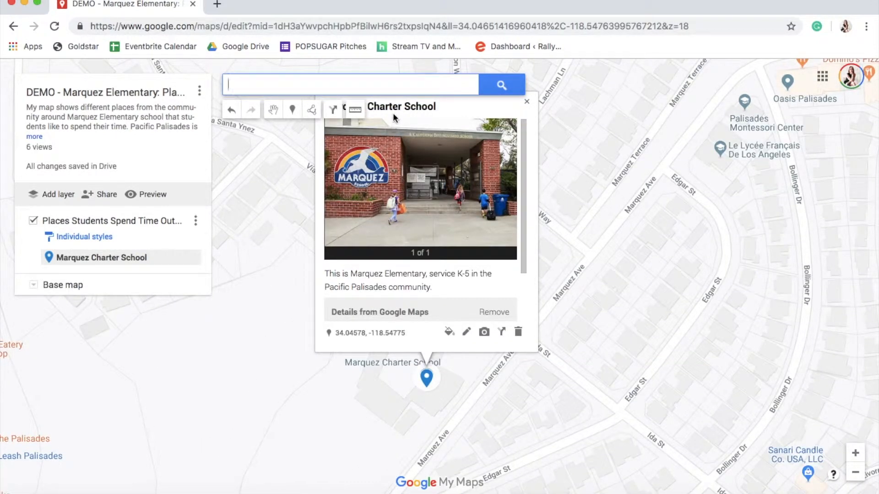
# Try several colours for the Marquez Charter School placemark's style
pyautogui.scroll(-2, 402, 194)
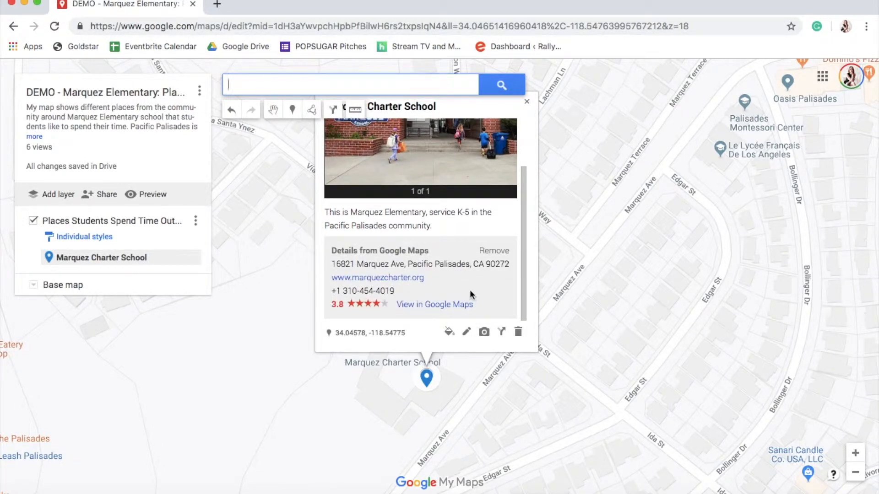
pyautogui.click(526, 101)
pyautogui.click(427, 379)
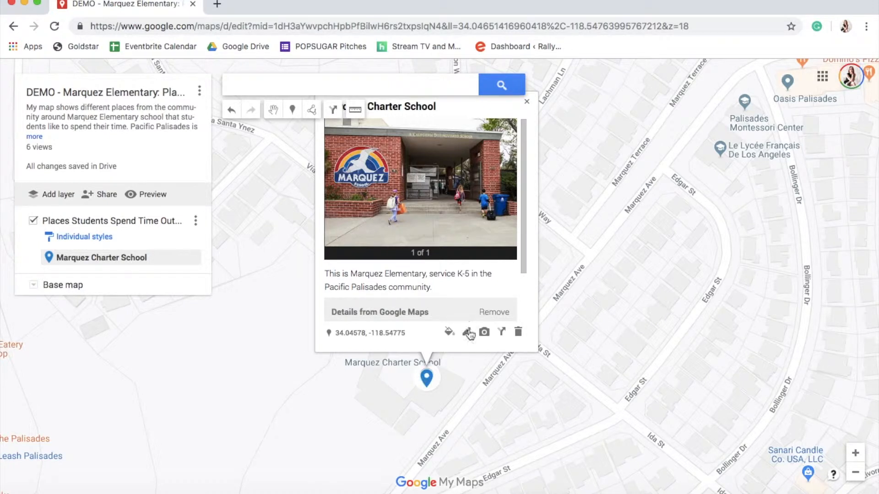
pyautogui.click(450, 334)
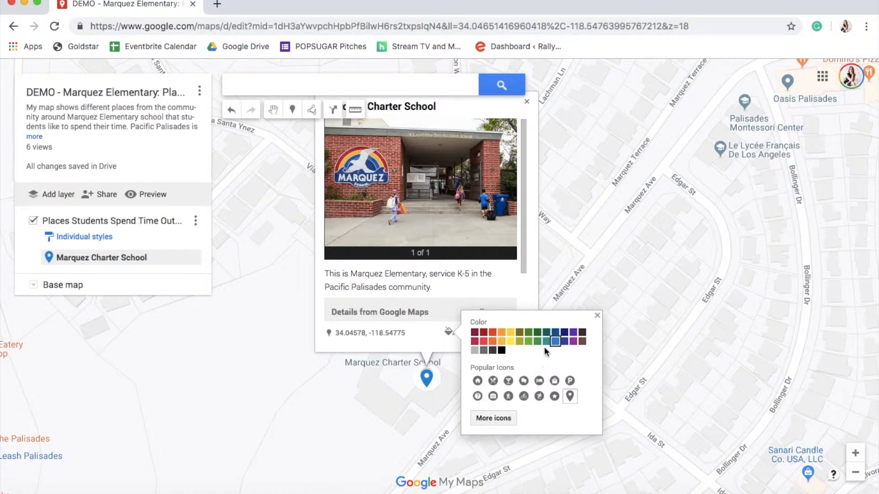
pyautogui.click(525, 338)
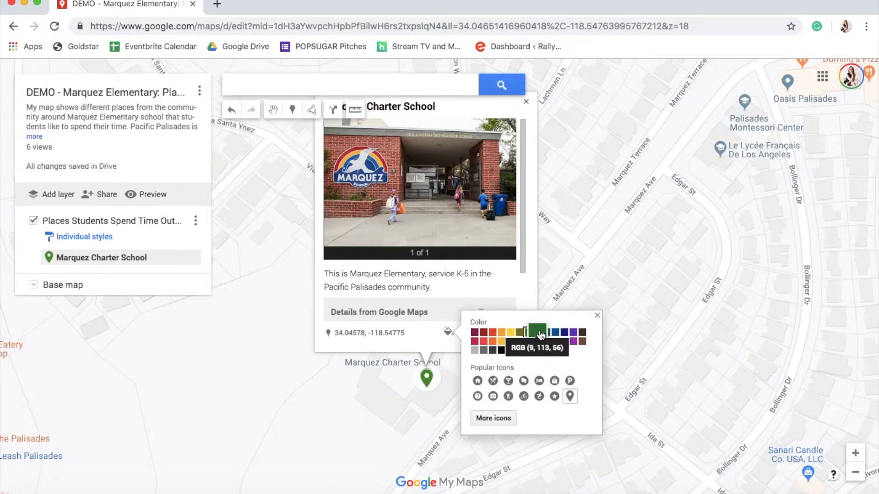
pyautogui.click(472, 337)
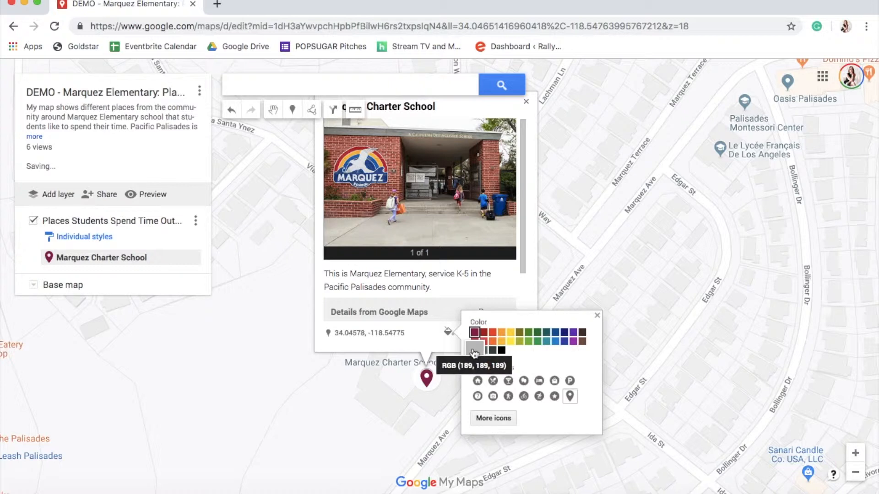
pyautogui.click(475, 351)
pyautogui.click(487, 353)
pyautogui.click(518, 343)
pyautogui.click(507, 339)
pyautogui.click(501, 334)
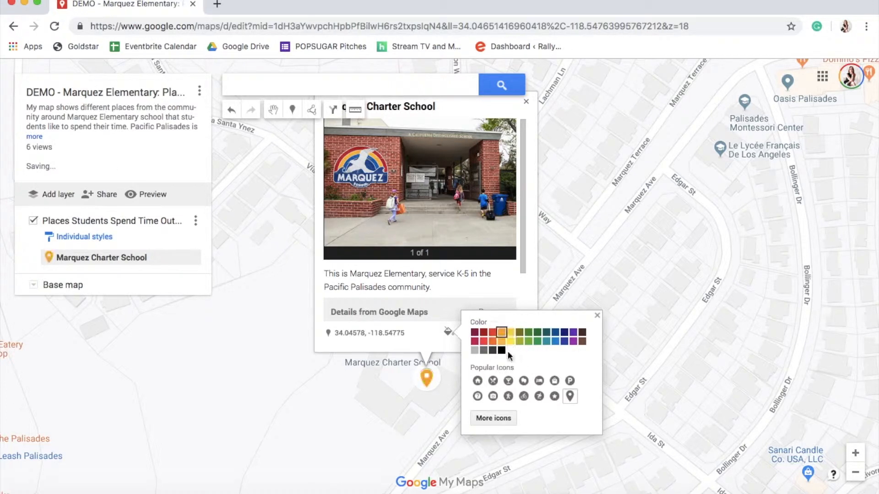
pyautogui.click(519, 336)
pyautogui.click(508, 343)
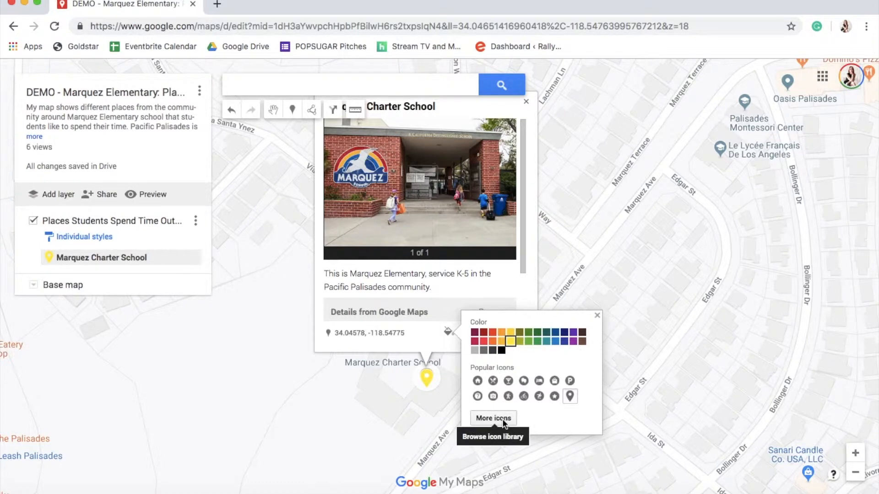
# Choose a group-of-people icon from the Places section of the icon library for the school placemark
pyautogui.click(503, 418)
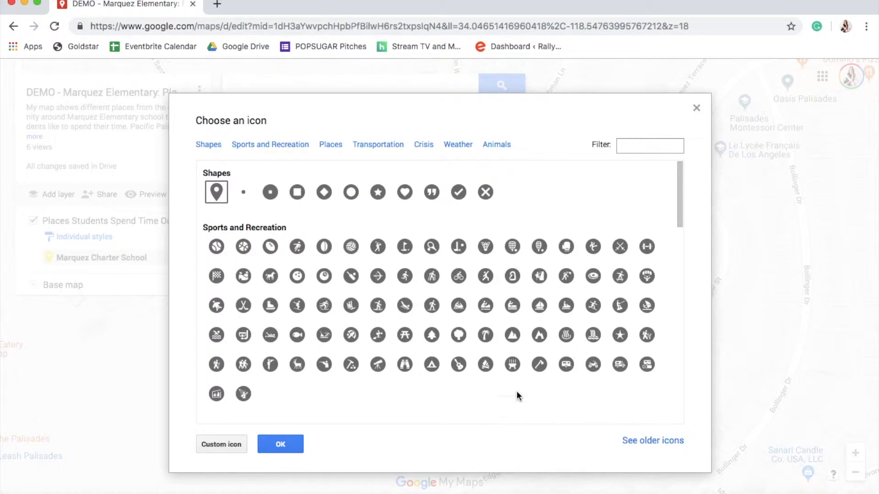
pyautogui.click(244, 305)
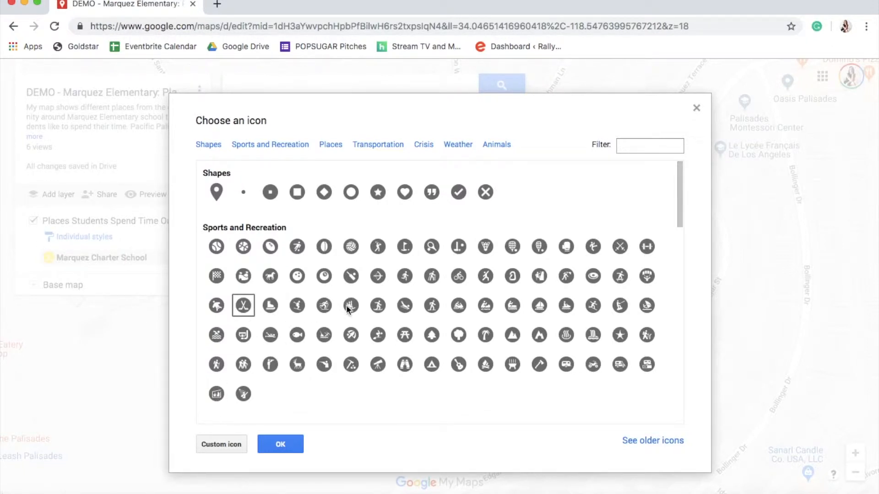
pyautogui.scroll(-10, 442, 344)
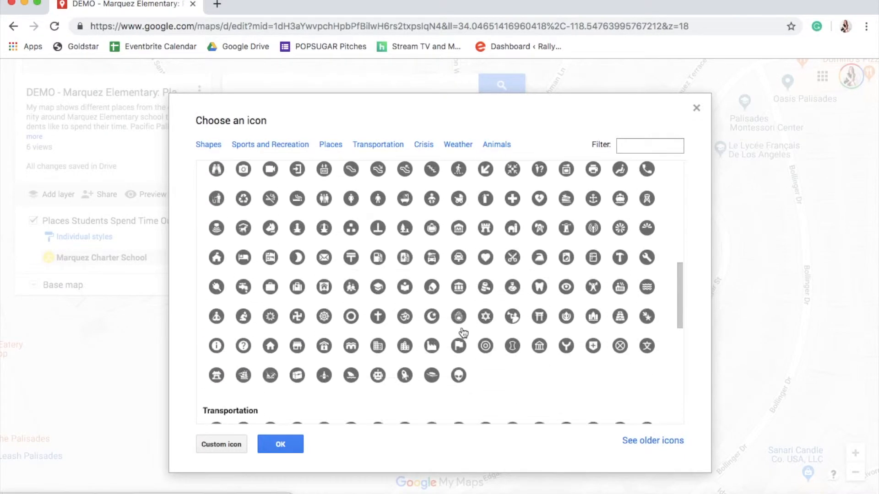
pyautogui.scroll(-5, 463, 332)
pyautogui.scroll(5, 463, 332)
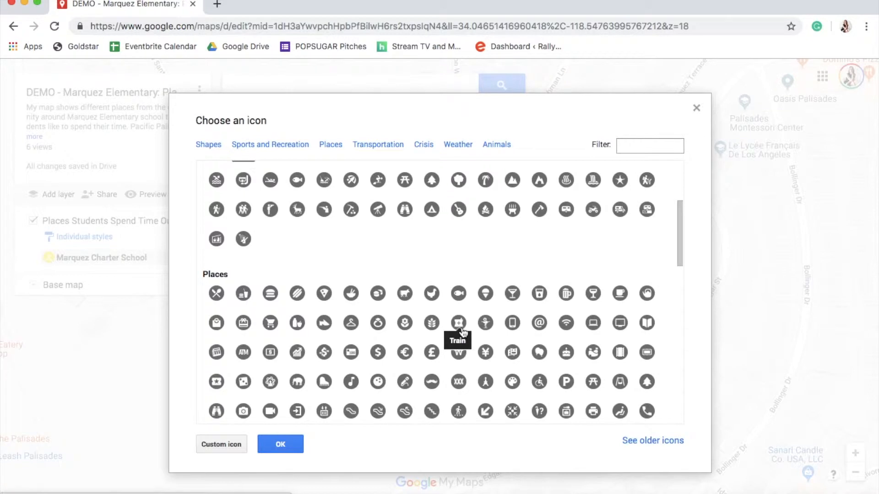
pyautogui.scroll(-1, 284, 364)
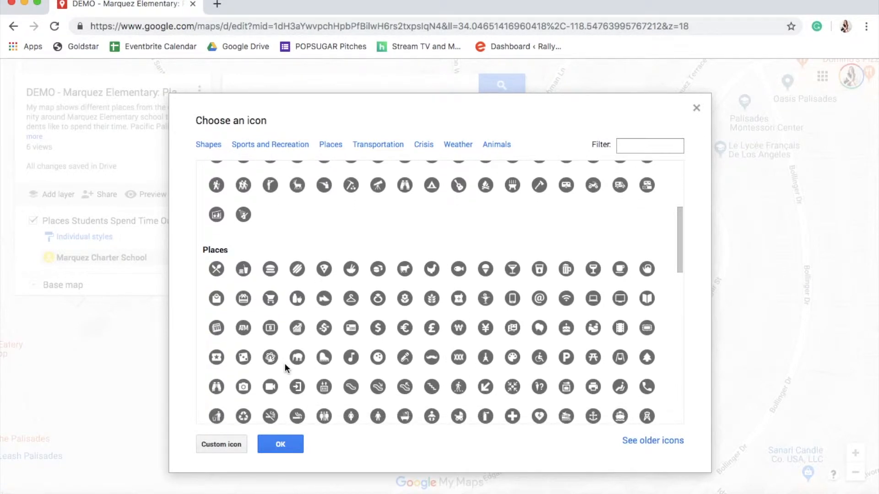
pyautogui.scroll(-3, 284, 363)
pyautogui.scroll(-5, 285, 364)
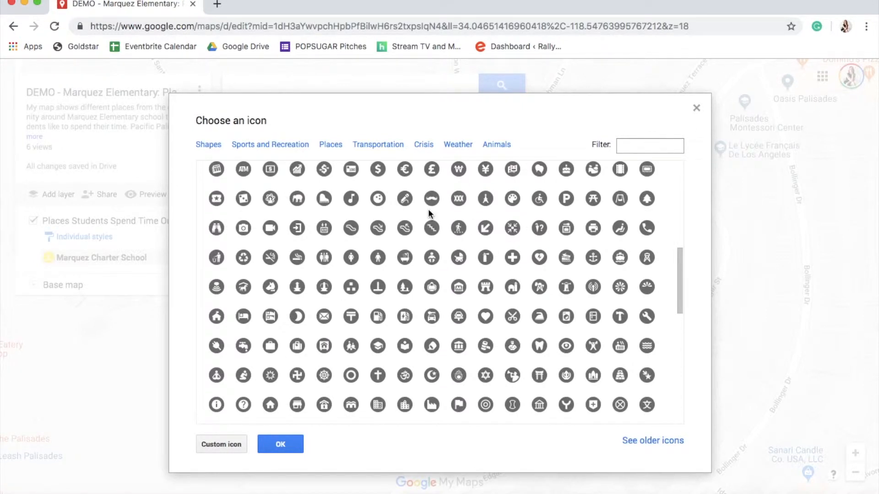
pyautogui.click(330, 144)
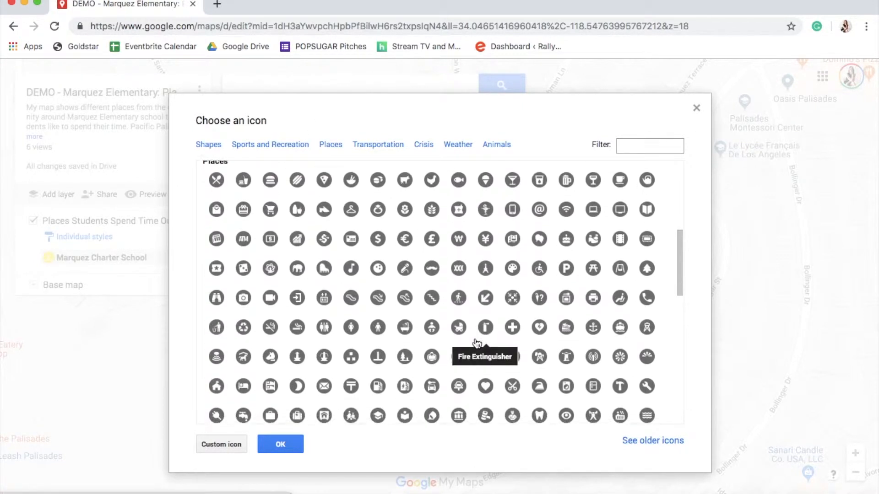
pyautogui.scroll(-1, 476, 342)
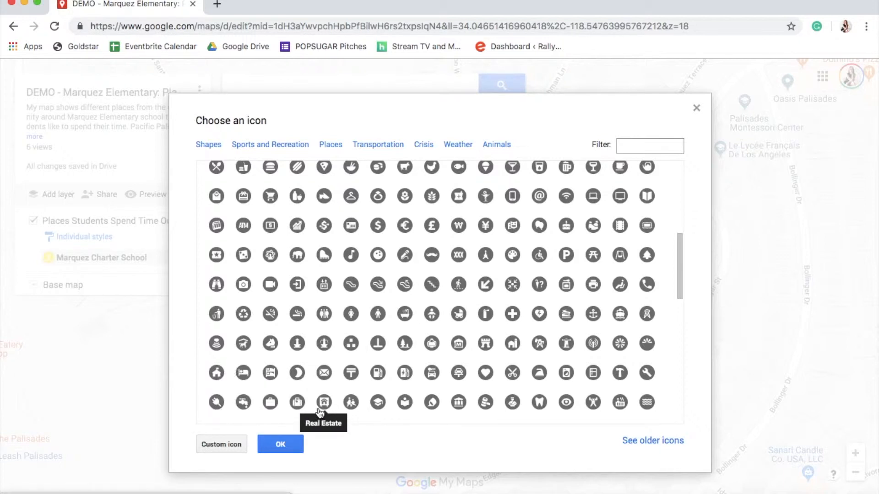
pyautogui.click(356, 407)
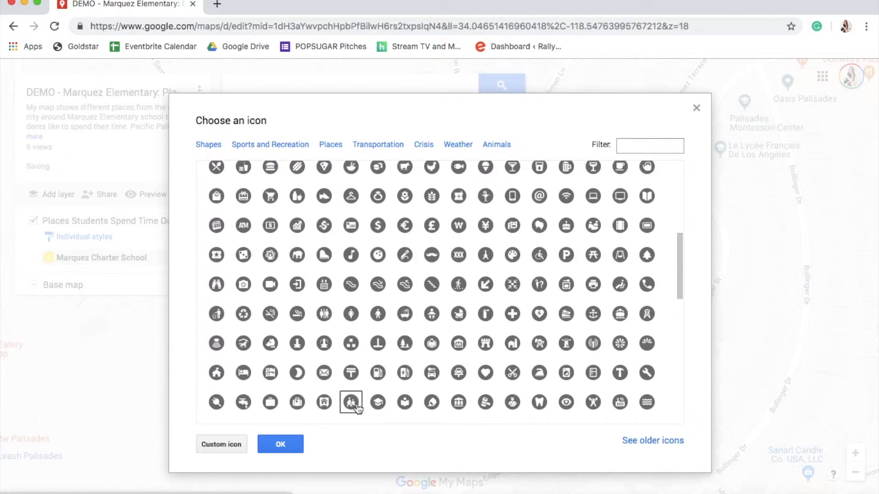
pyautogui.click(274, 448)
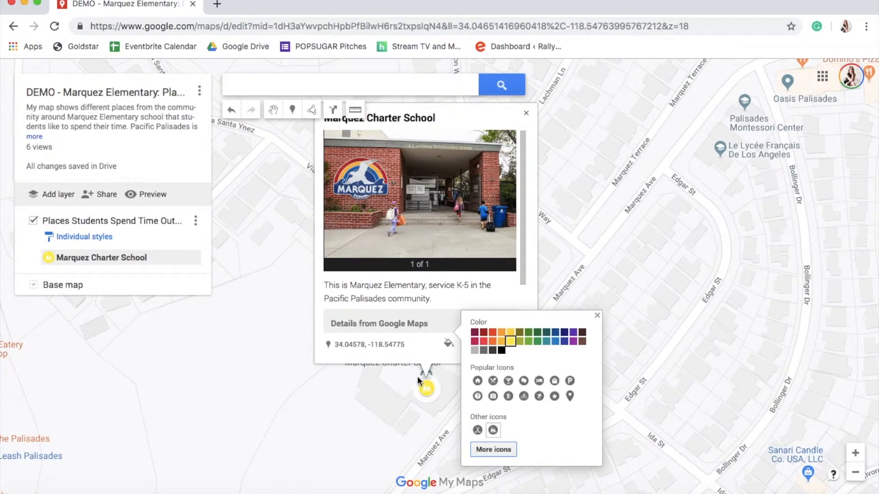
# Set the school placemark's colour to red and close the style options
pyautogui.click(492, 330)
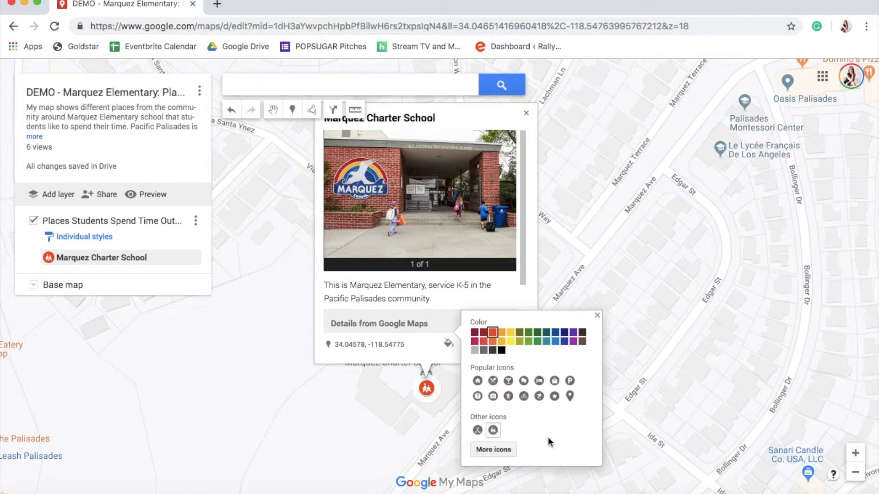
pyautogui.click(597, 317)
pyautogui.click(634, 327)
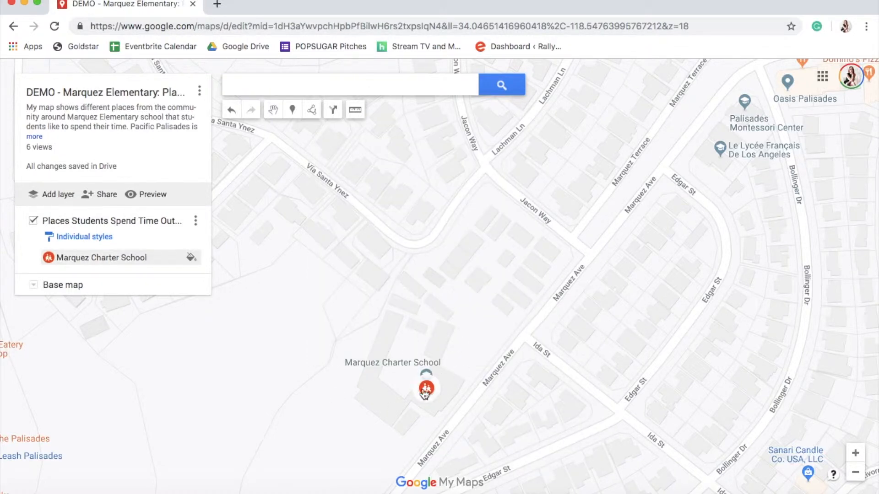
# Find Self-Realization Fellowship Lake Shrine near Santa Ynez Lake and add it to the map layer
pyautogui.click(146, 259)
pyautogui.click(615, 380)
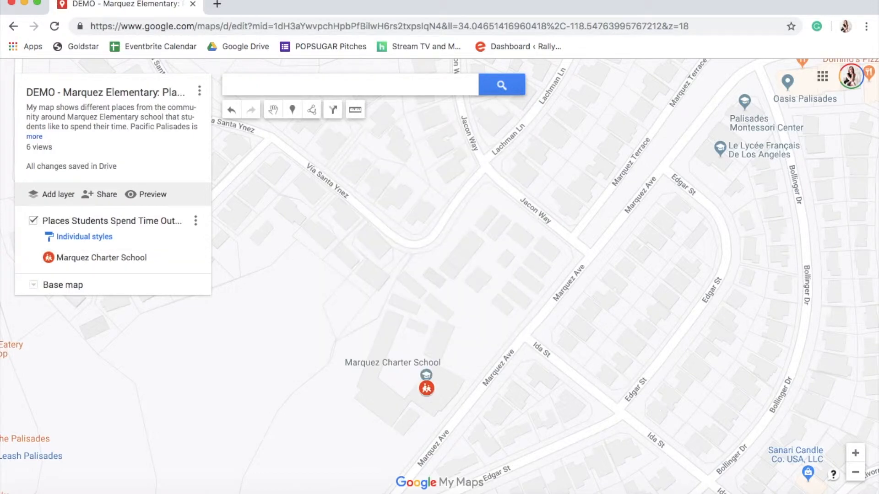
pyautogui.click(855, 472)
pyautogui.click(855, 472)
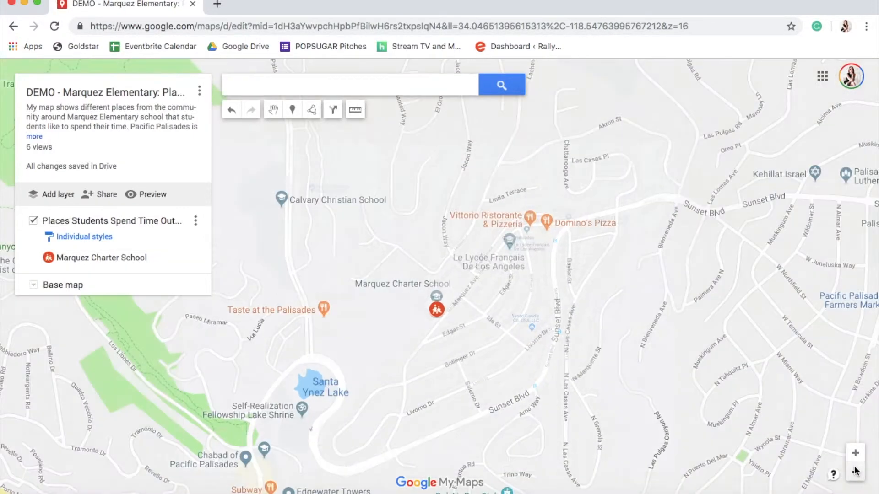
pyautogui.click(855, 471)
pyautogui.click(855, 472)
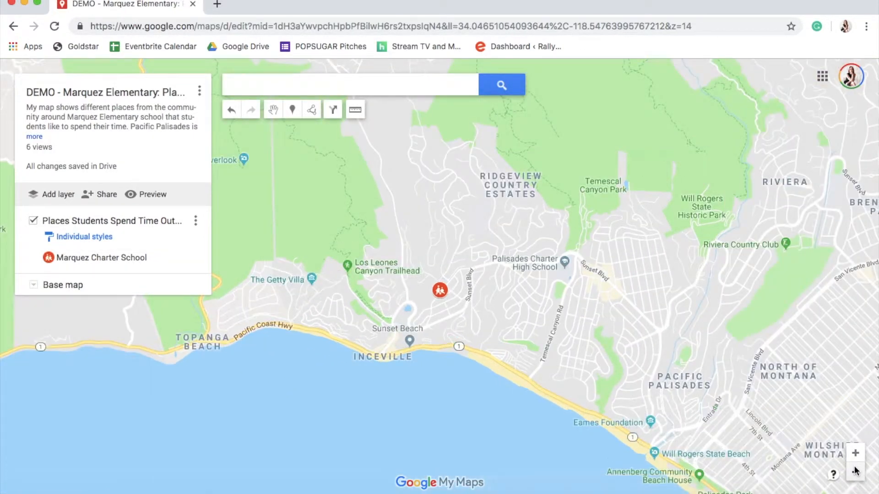
pyautogui.moveTo(489, 268); pyautogui.dragTo(462, 249)
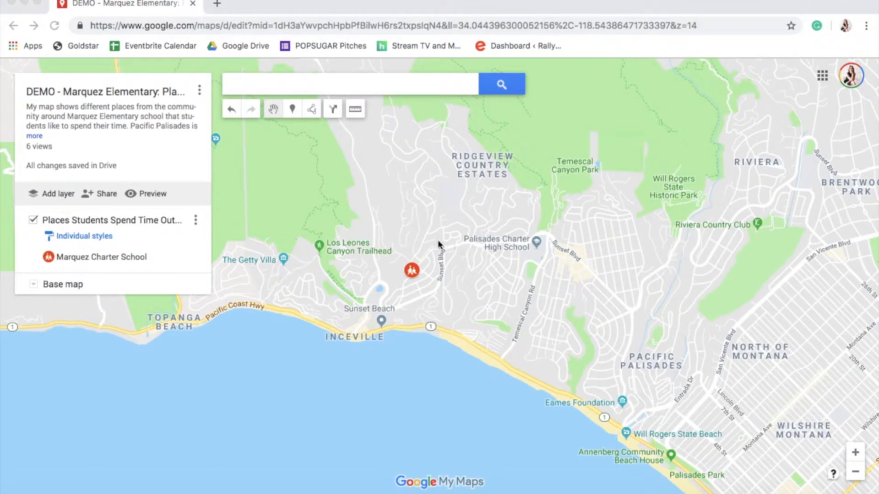
pyautogui.click(854, 451)
pyautogui.click(854, 452)
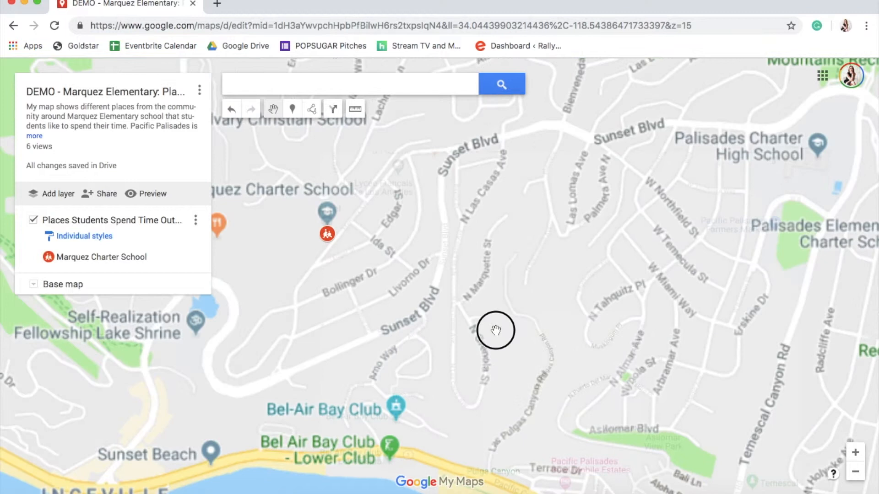
pyautogui.moveTo(508, 327); pyautogui.dragTo(612, 345)
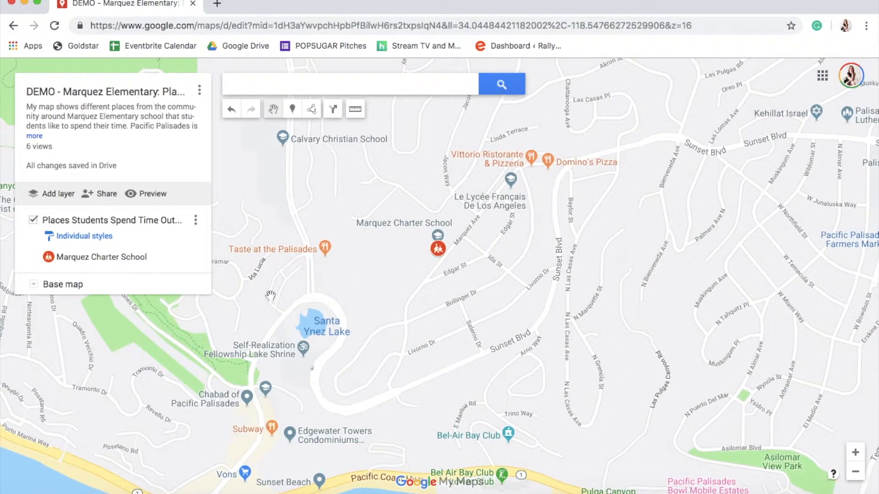
pyautogui.click(278, 356)
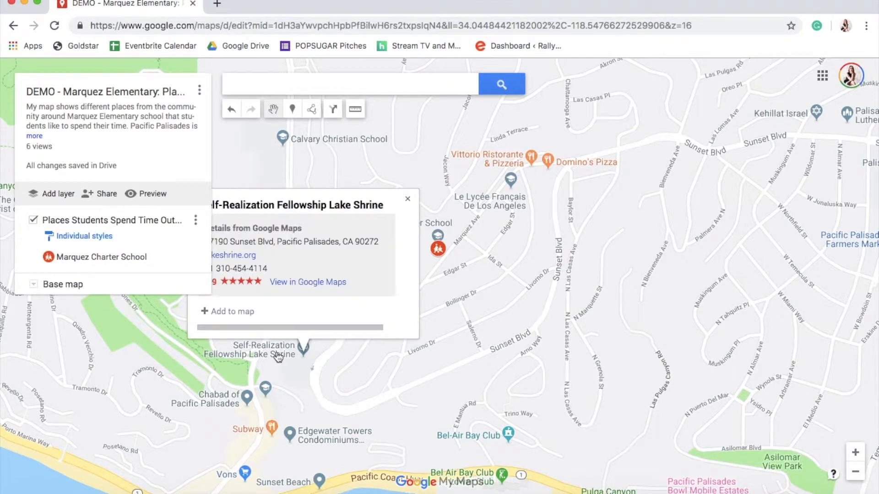
pyautogui.click(309, 82)
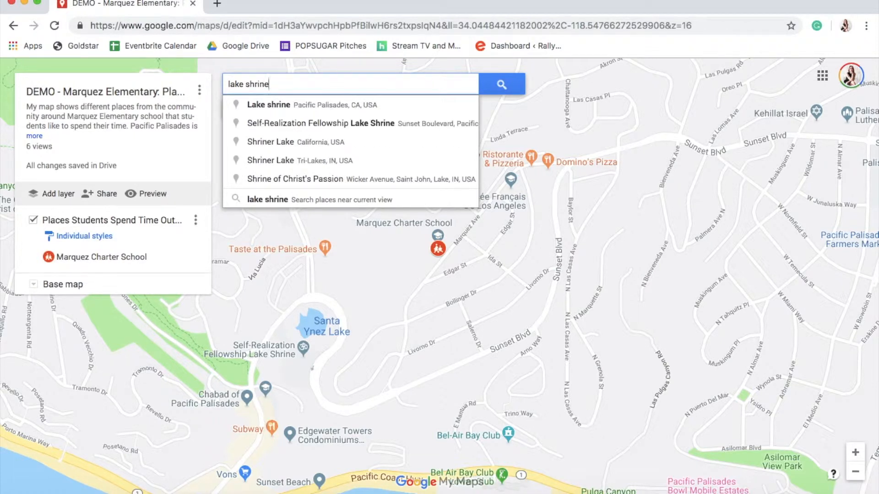
pyautogui.press('Return')
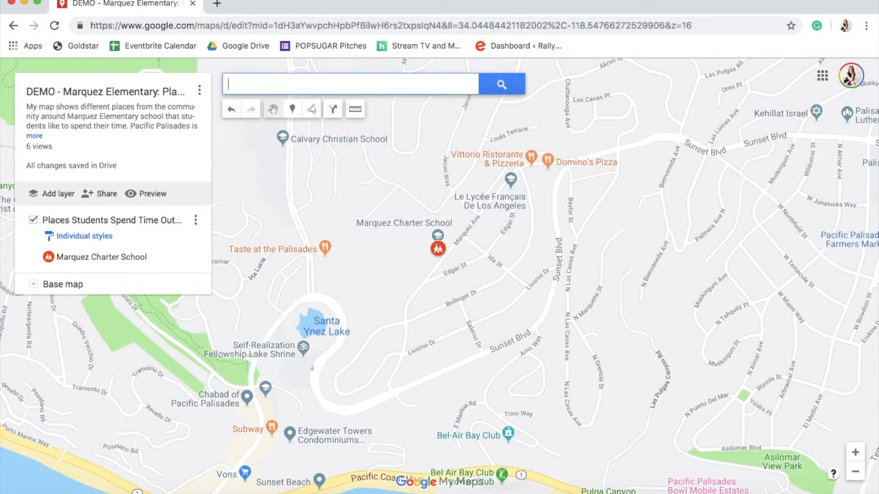
pyautogui.click(256, 357)
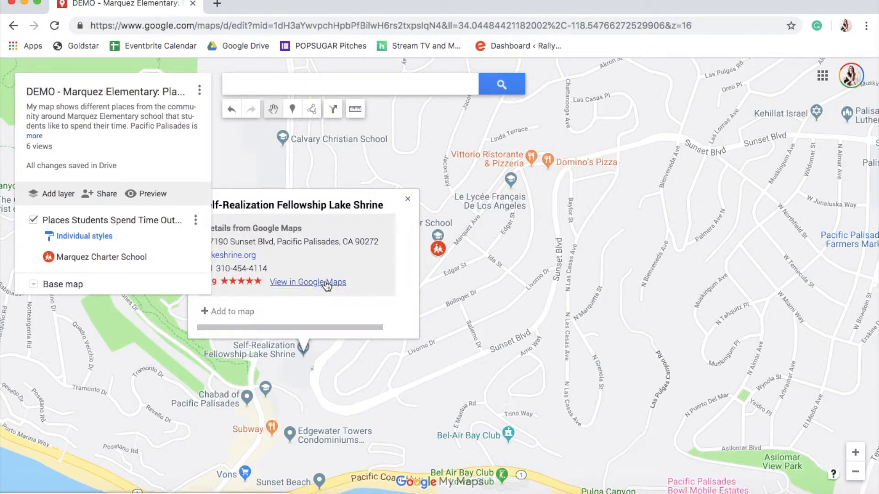
pyautogui.click(227, 312)
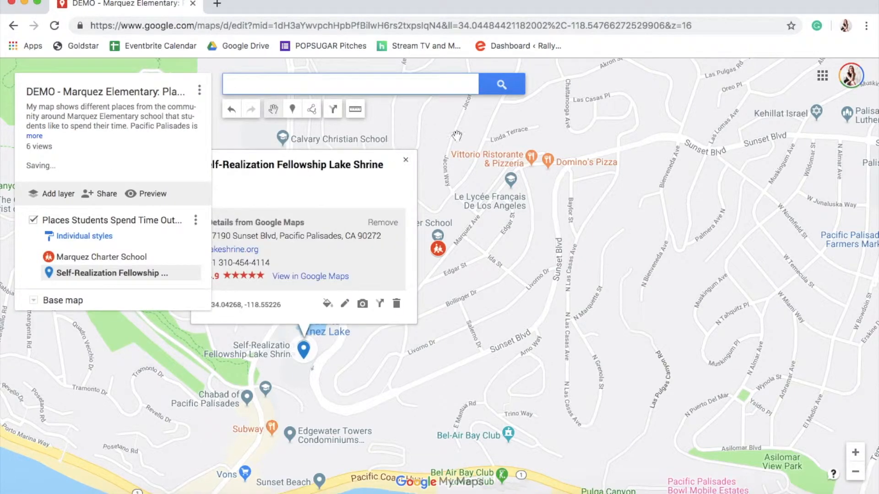
# Give the Lake Shrine placemark the description 'Great place for weekend outings to feed the ducks, walk along the pond, and even lay out on a blanket on the grass.' and save
pyautogui.moveTo(457, 136); pyautogui.dragTo(523, 137)
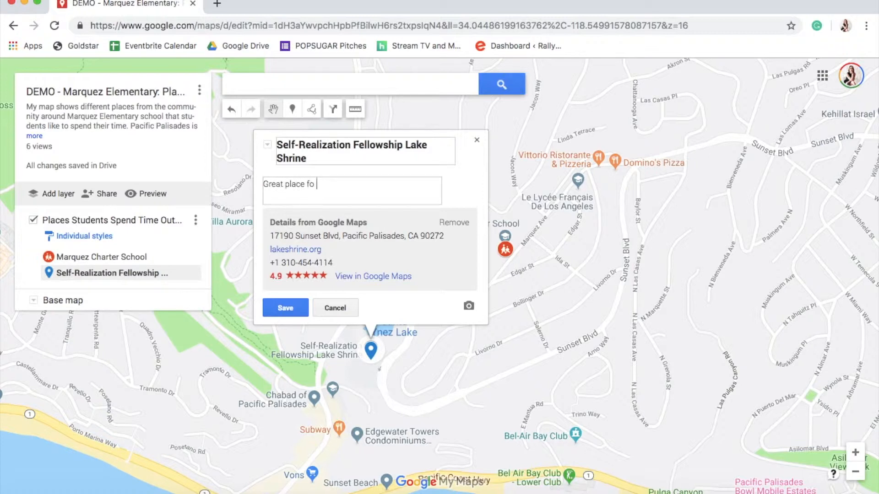
pyautogui.write('keend o')
pyautogui.click(331, 184)
pyautogui.press('BackSpace')
pyautogui.write('k')
pyautogui.click(383, 184)
pyautogui.write('utings to feed the ducks,')
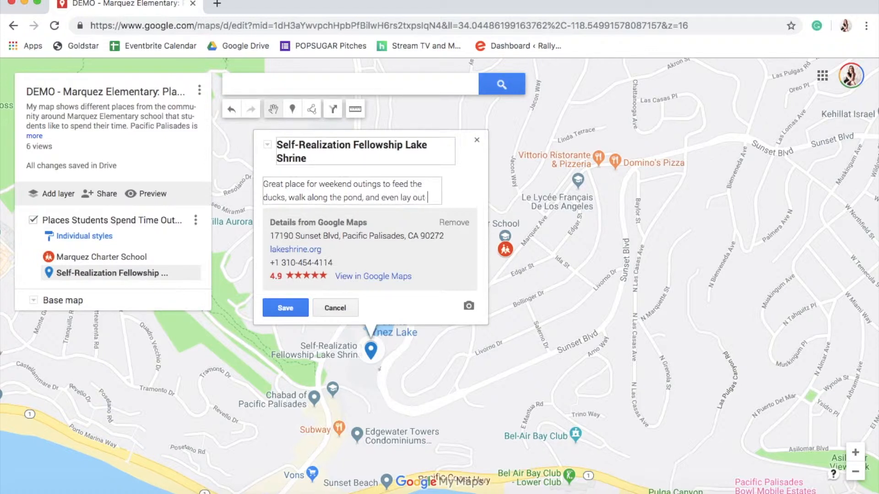
pyautogui.write('n a t')
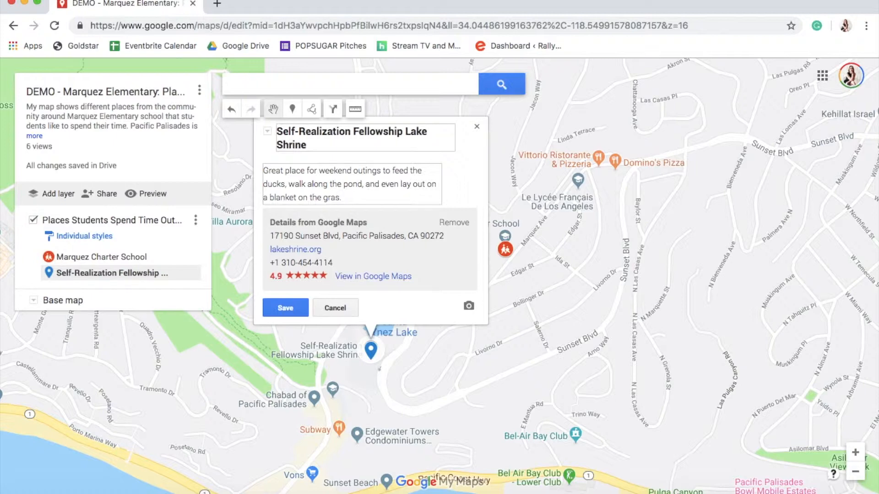
pyautogui.click(285, 308)
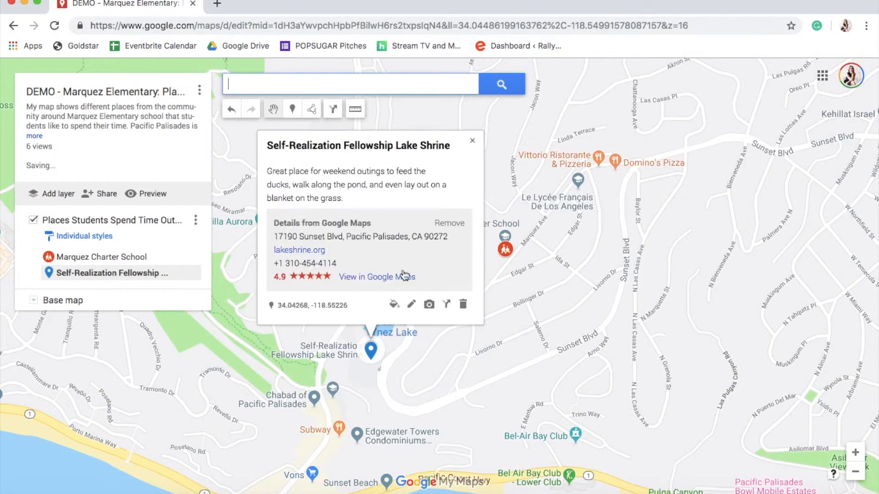
# Attach a photo to the Lake Shrine placemark by searching Google Images for 'lake shrine' and selecting a pond picture
pyautogui.click(429, 304)
pyautogui.tripleClick(357, 178)
pyautogui.write('la')
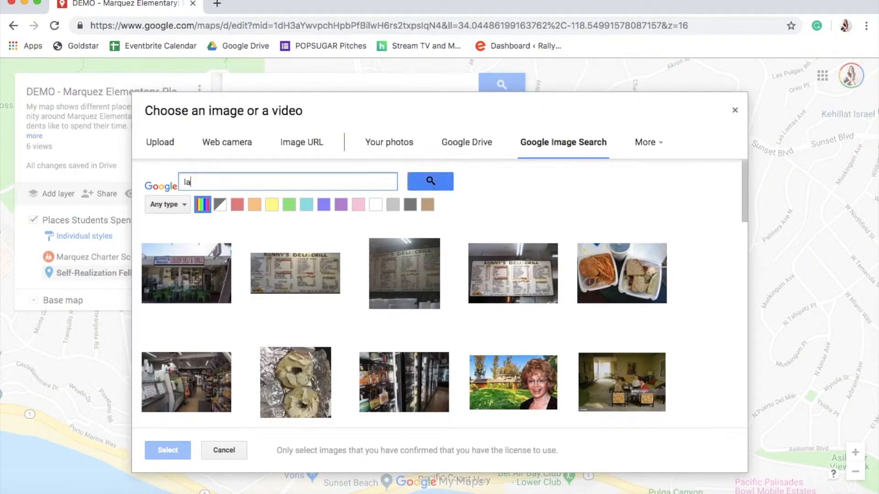
pyautogui.write('ke shrine')
pyautogui.press('Return')
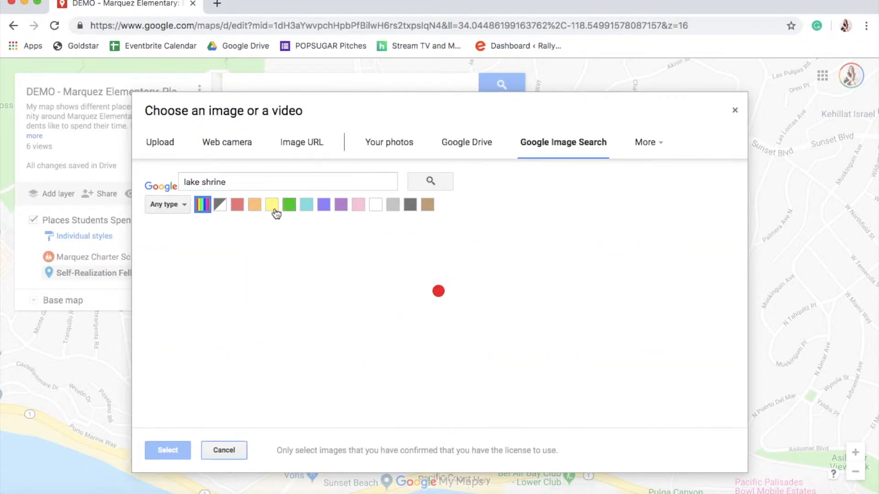
pyautogui.click(197, 277)
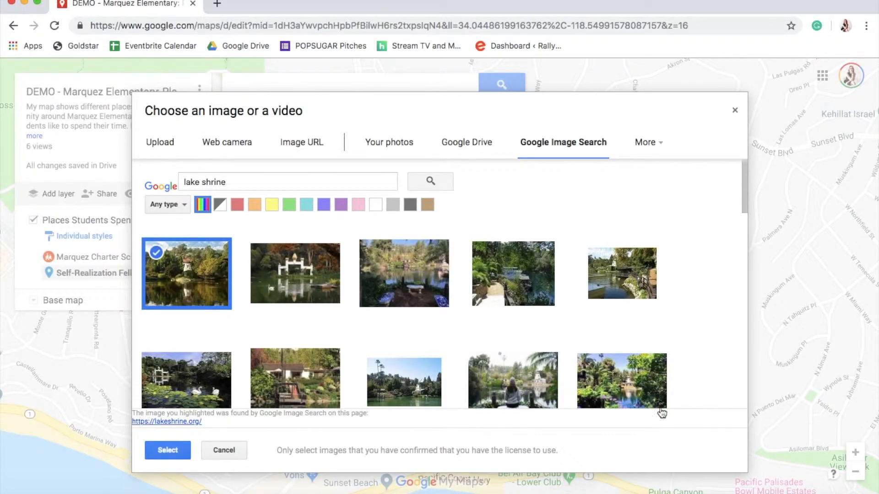
pyautogui.click(277, 277)
pyautogui.click(156, 253)
pyautogui.click(317, 280)
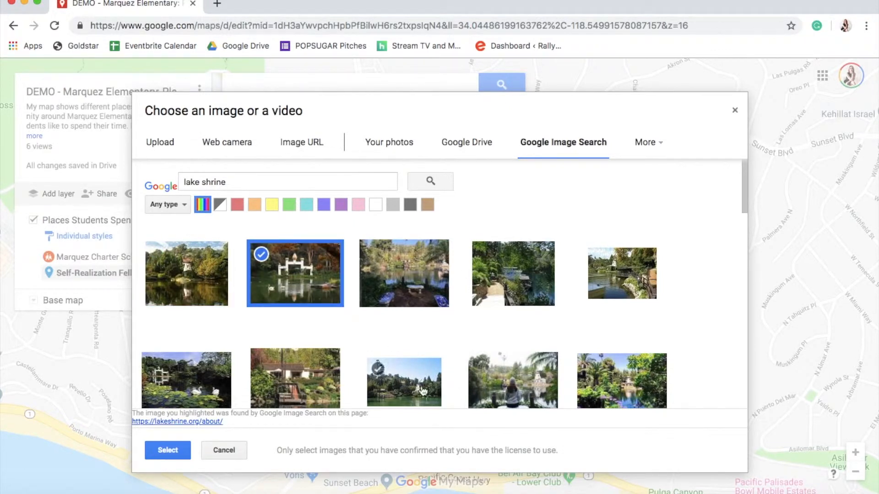
pyautogui.click(612, 281)
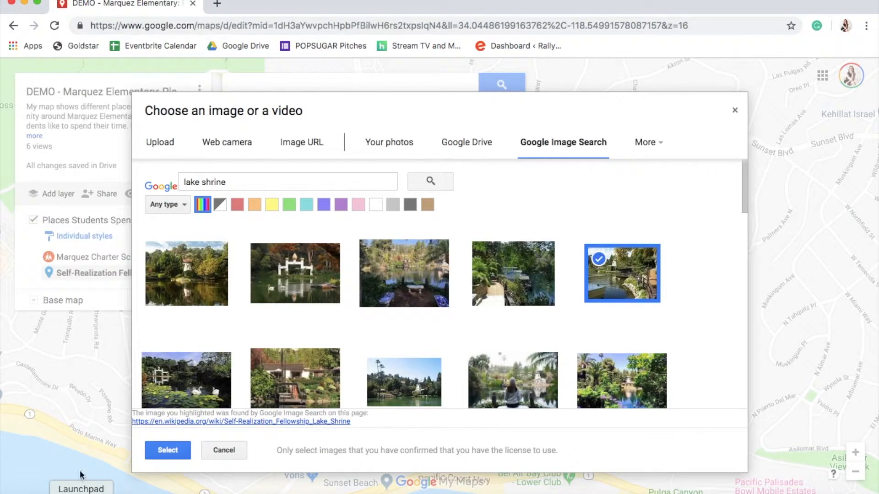
pyautogui.click(158, 450)
pyautogui.click(285, 308)
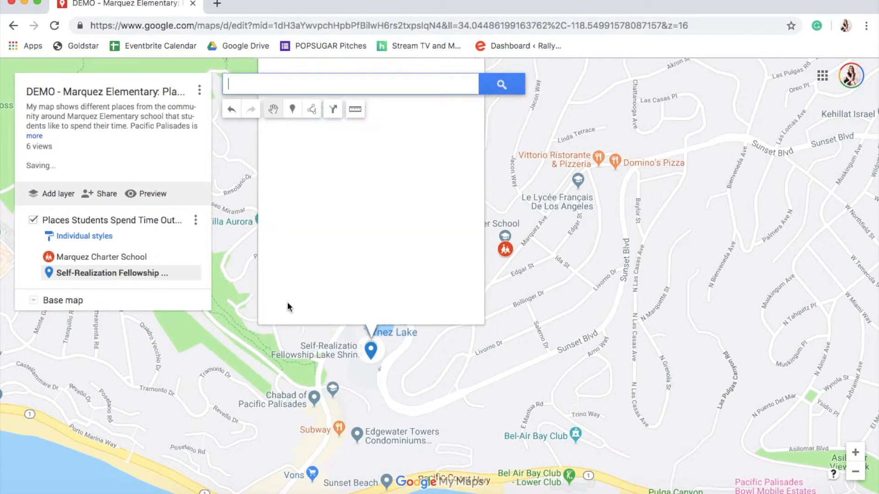
# Change the Lake Shrine placemark's icon to a tree-like icon from the Places section of the icon library and colour it dark blue
pyautogui.moveTo(542, 220); pyautogui.dragTo(517, 276)
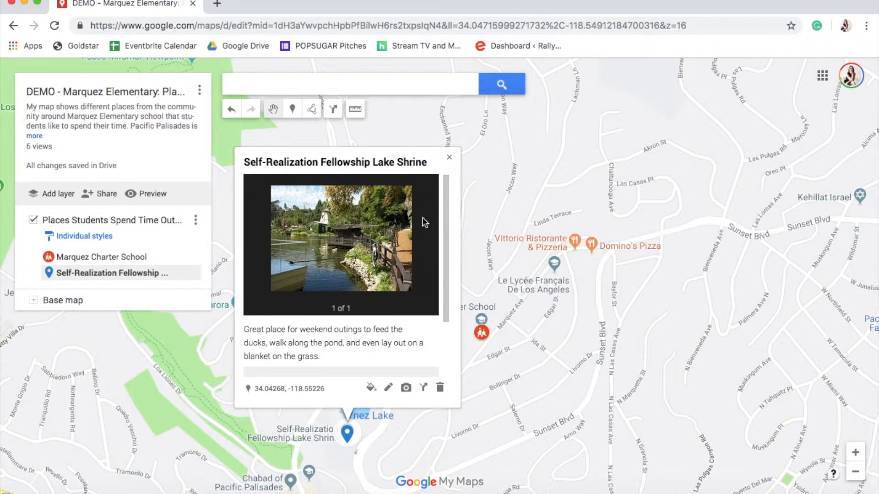
pyautogui.click(371, 388)
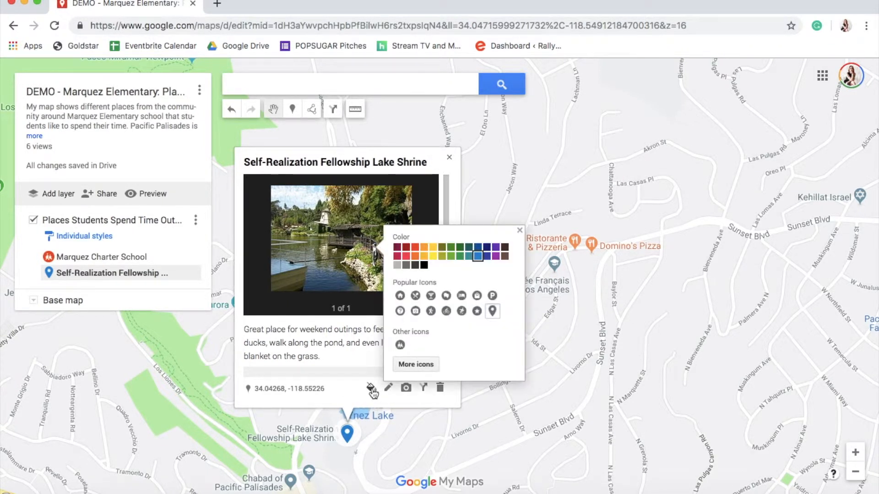
pyautogui.click(410, 365)
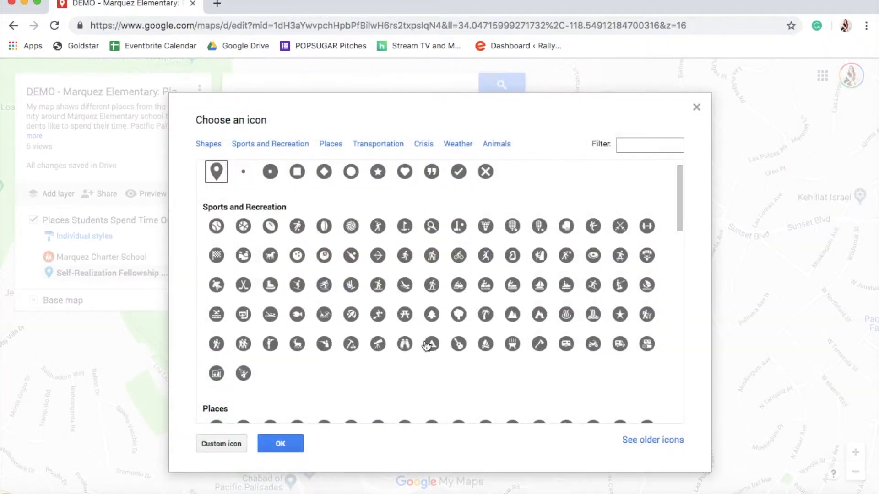
pyautogui.scroll(1, 375, 258)
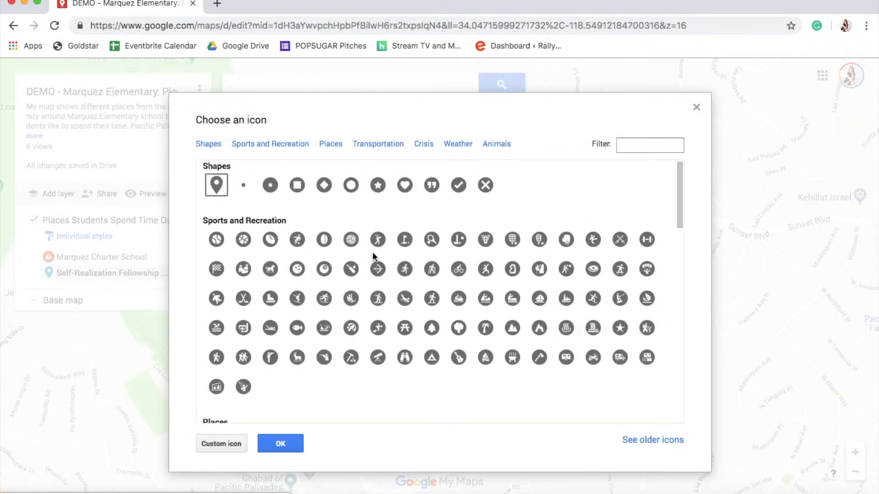
pyautogui.scroll(-2, 372, 253)
pyautogui.scroll(-2, 372, 257)
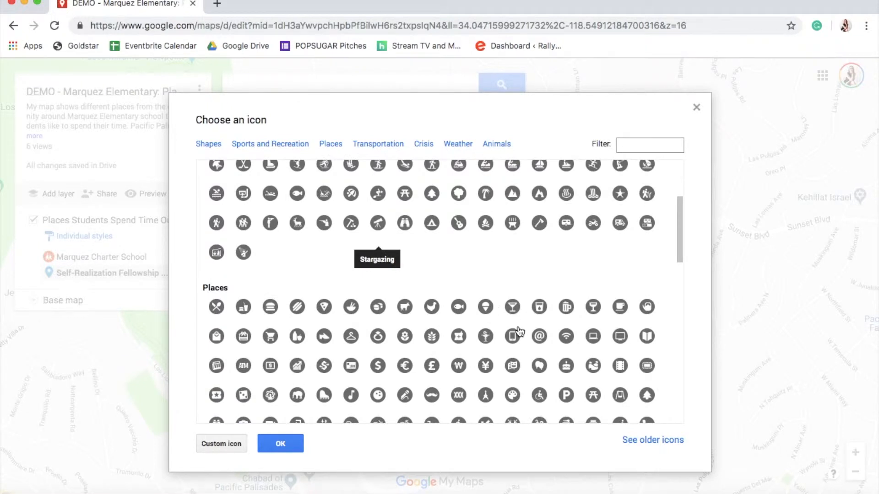
pyautogui.scroll(-2, 519, 330)
pyautogui.scroll(-1, 630, 290)
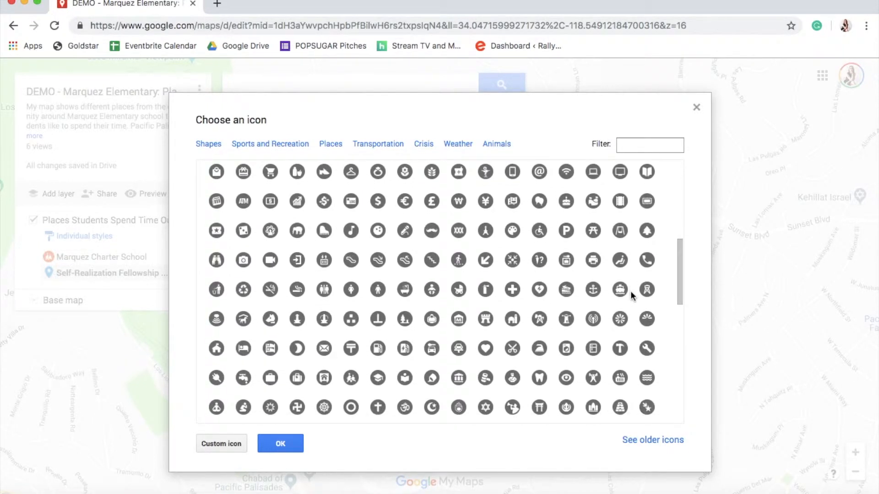
pyautogui.scroll(-1, 631, 290)
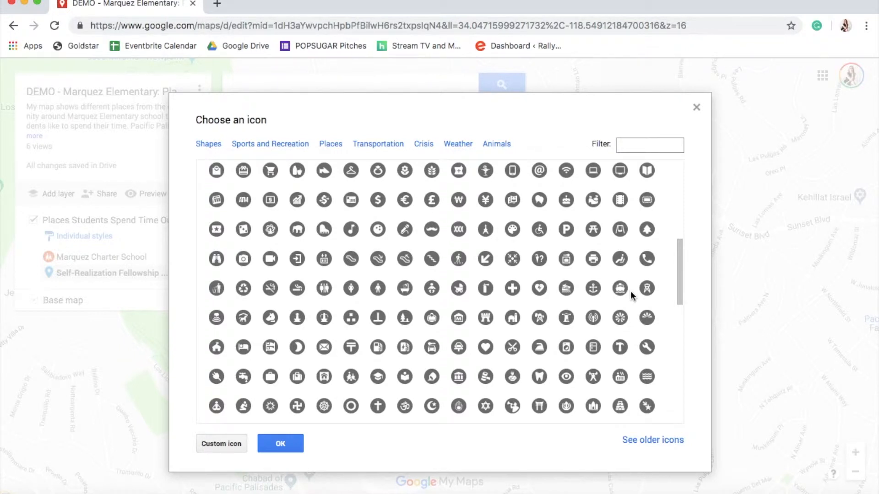
pyautogui.scroll(-1, 630, 292)
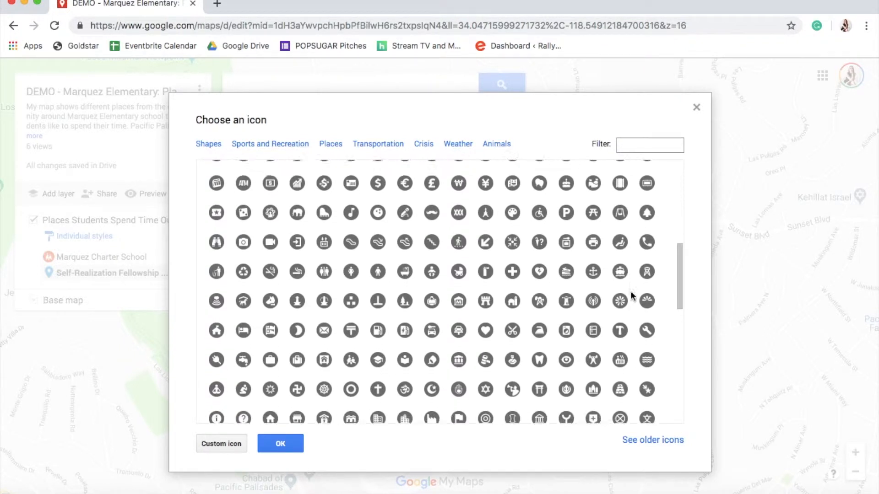
pyautogui.scroll(1, 631, 292)
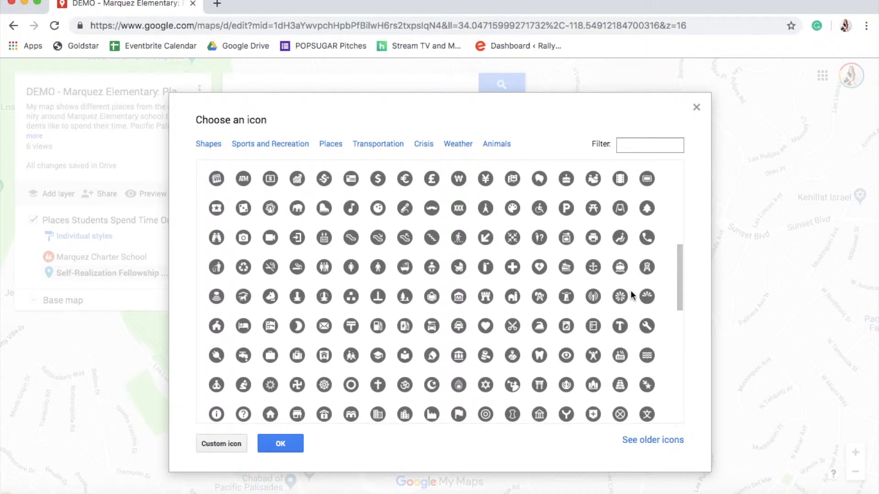
pyautogui.click(646, 208)
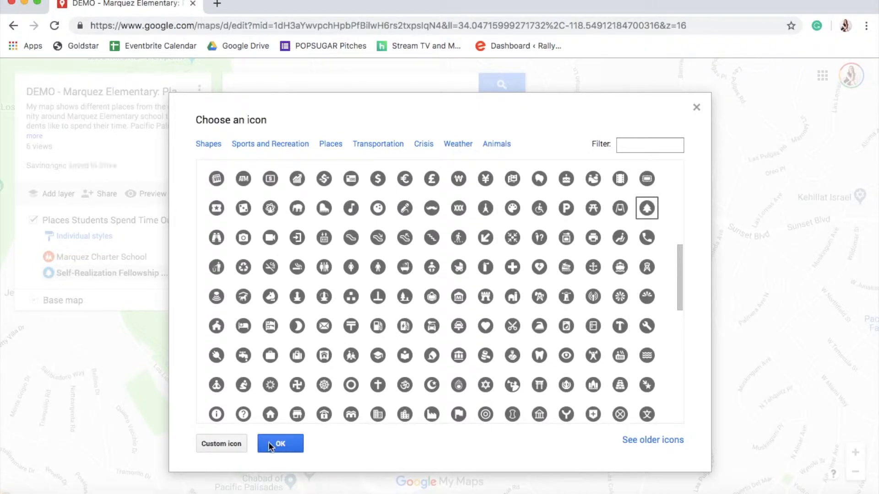
pyautogui.click(280, 441)
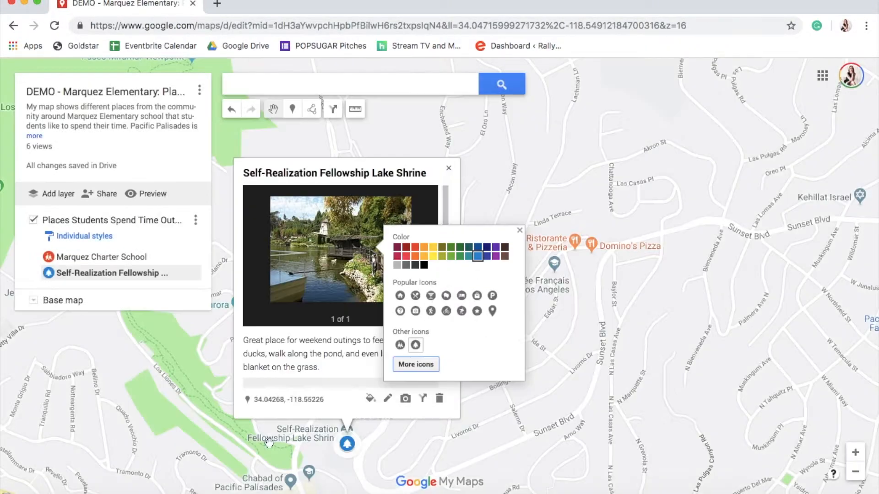
pyautogui.click(476, 258)
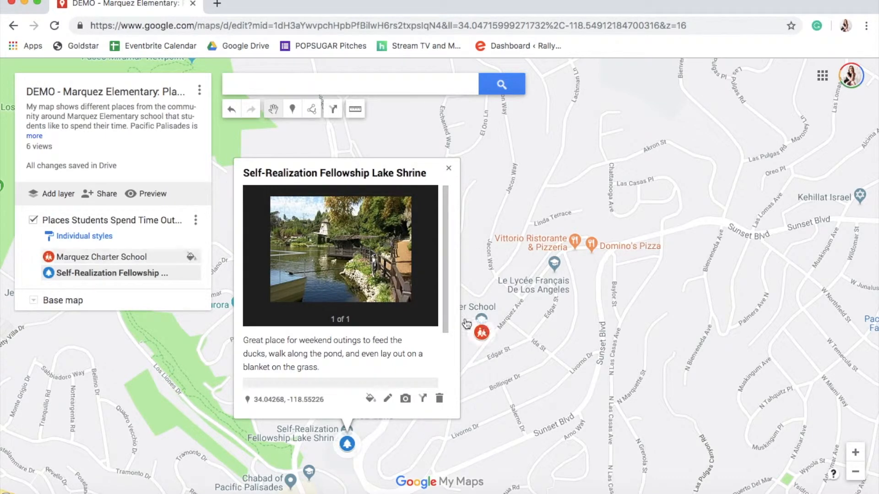
pyautogui.click(448, 169)
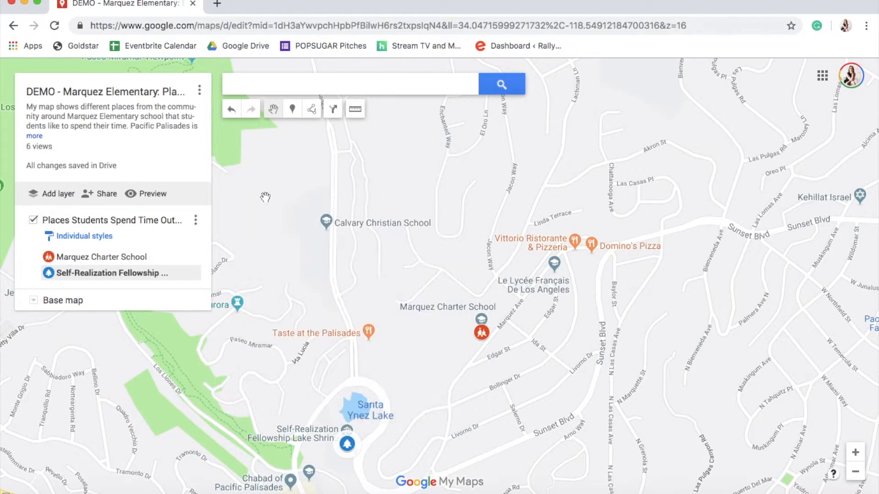
# Pan and zoom to Will Rogers State Beach and drop a new marker on the beach there
pyautogui.moveTo(423, 371); pyautogui.dragTo(430, 281)
pyautogui.click(360, 364)
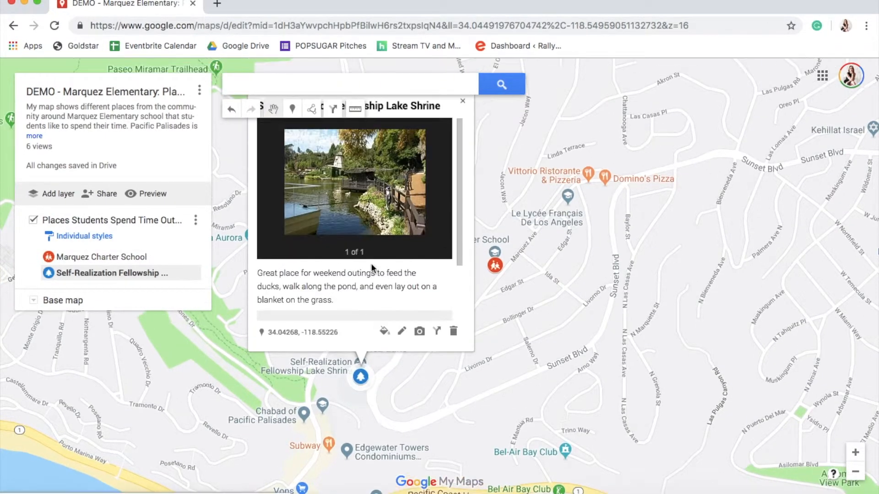
pyautogui.click(521, 412)
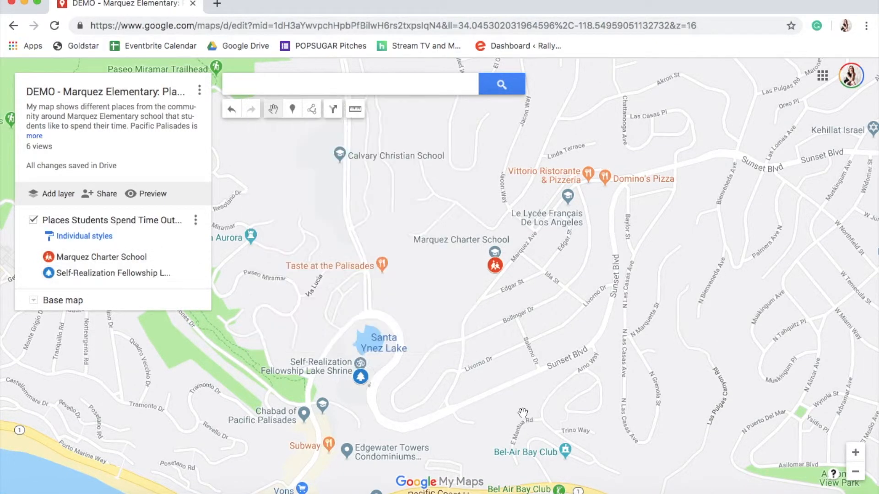
pyautogui.moveTo(748, 433); pyautogui.dragTo(727, 354)
pyautogui.click(854, 473)
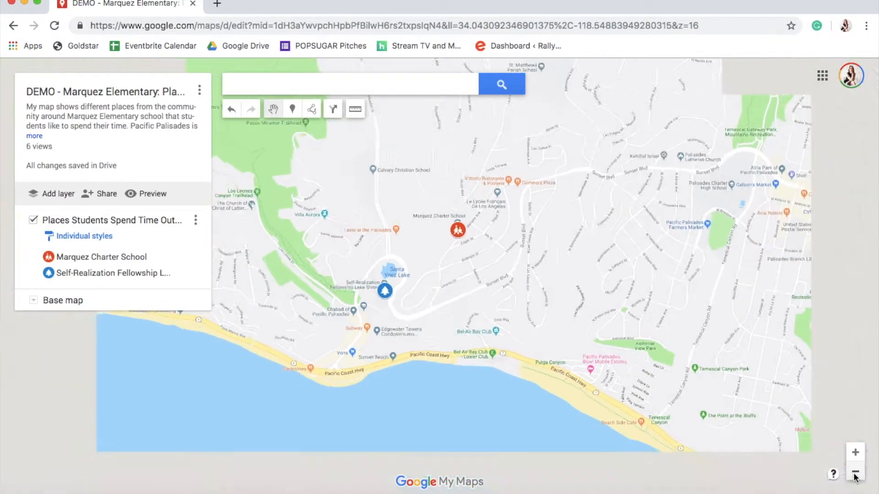
pyautogui.click(854, 473)
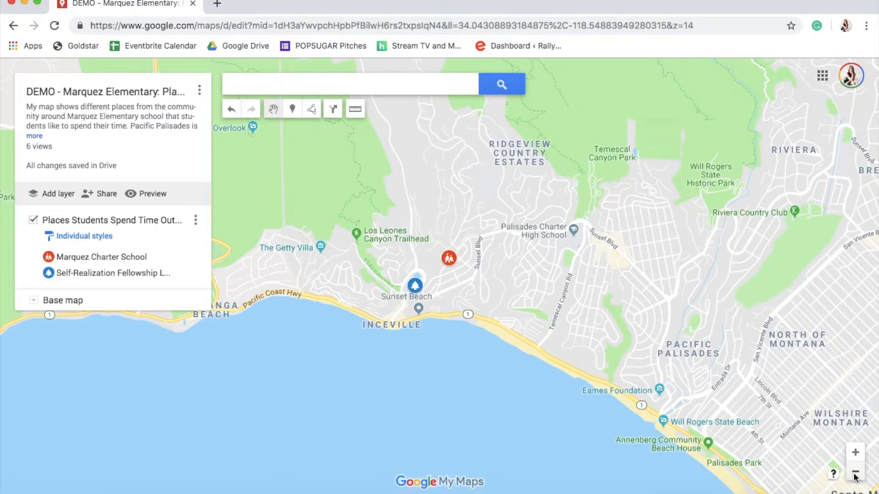
pyautogui.click(855, 454)
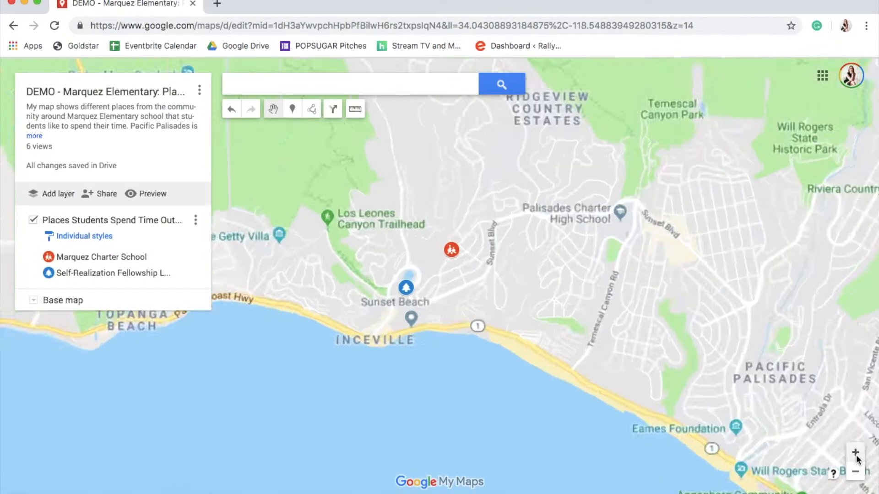
pyautogui.moveTo(716, 396); pyautogui.dragTo(638, 348)
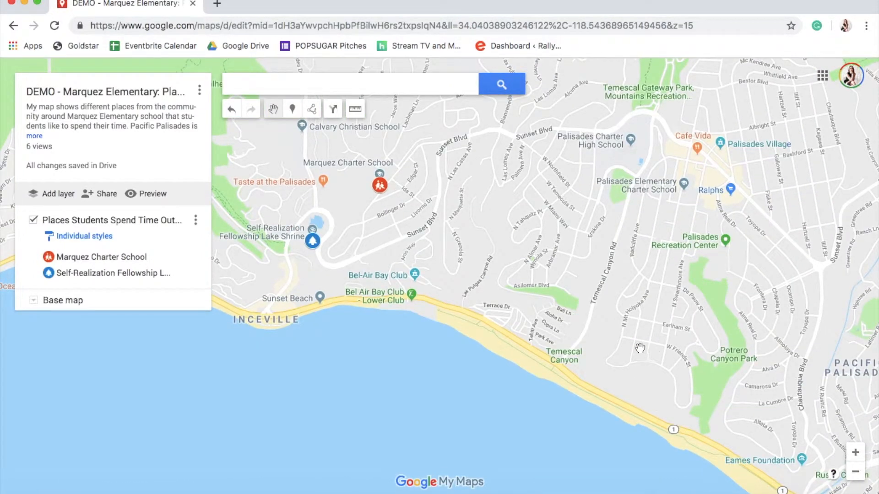
pyautogui.click(854, 455)
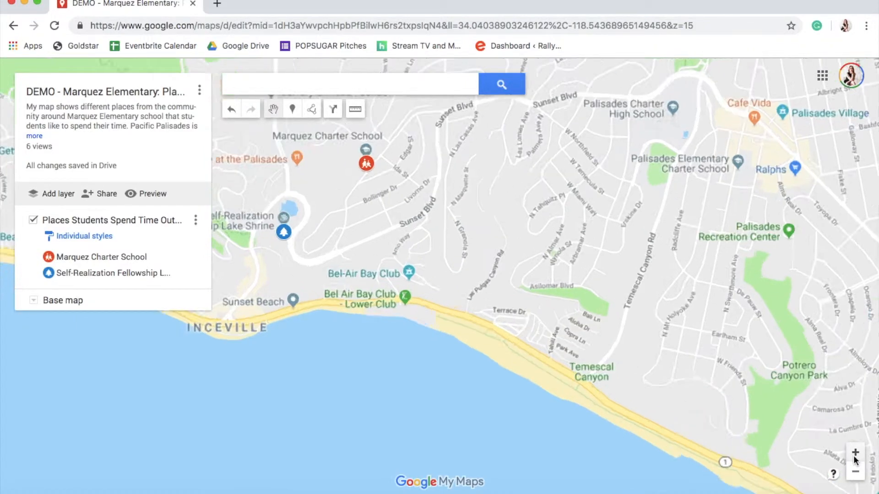
pyautogui.moveTo(767, 375); pyautogui.dragTo(326, 77)
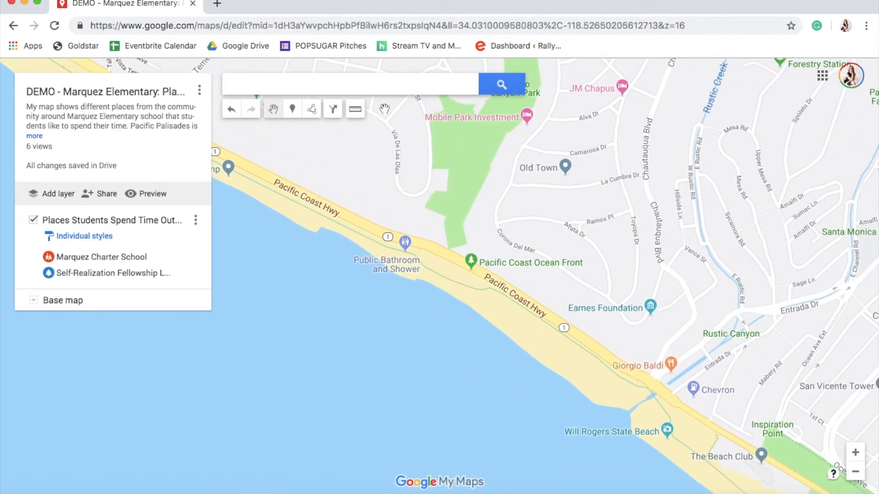
pyautogui.moveTo(541, 302); pyautogui.dragTo(364, 250)
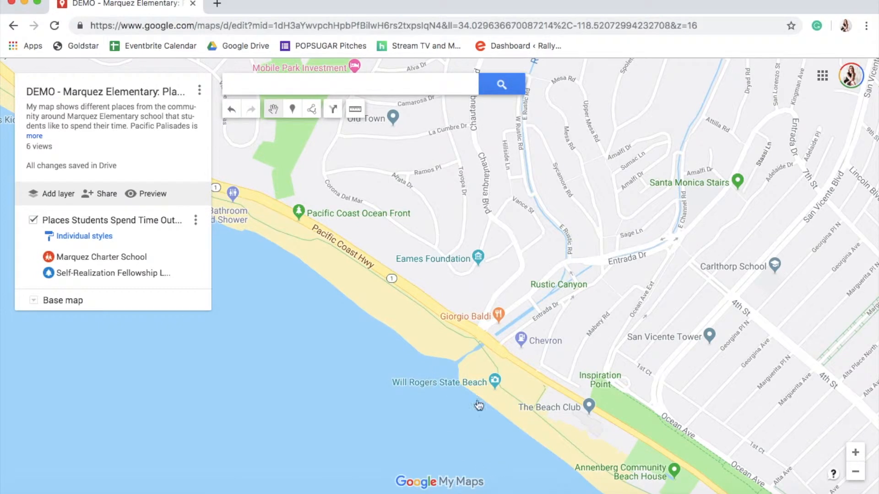
pyautogui.click(855, 471)
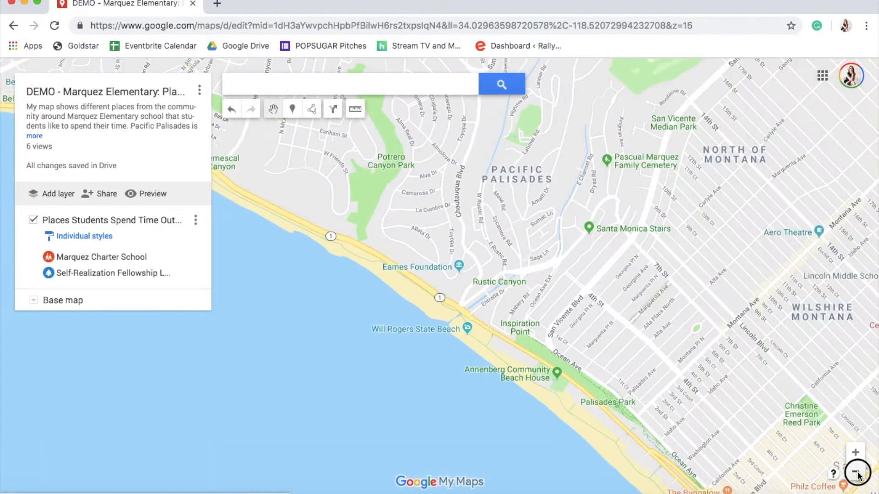
pyautogui.click(856, 472)
pyautogui.moveTo(597, 308); pyautogui.dragTo(629, 339)
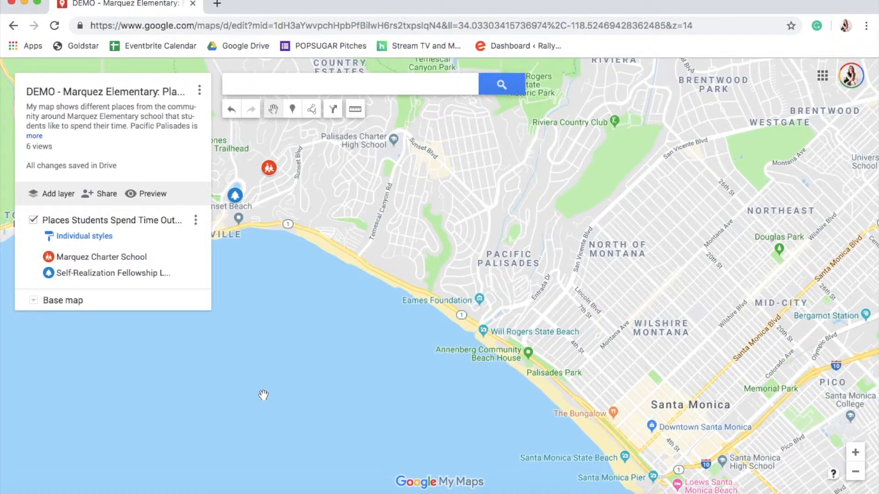
pyautogui.click(854, 452)
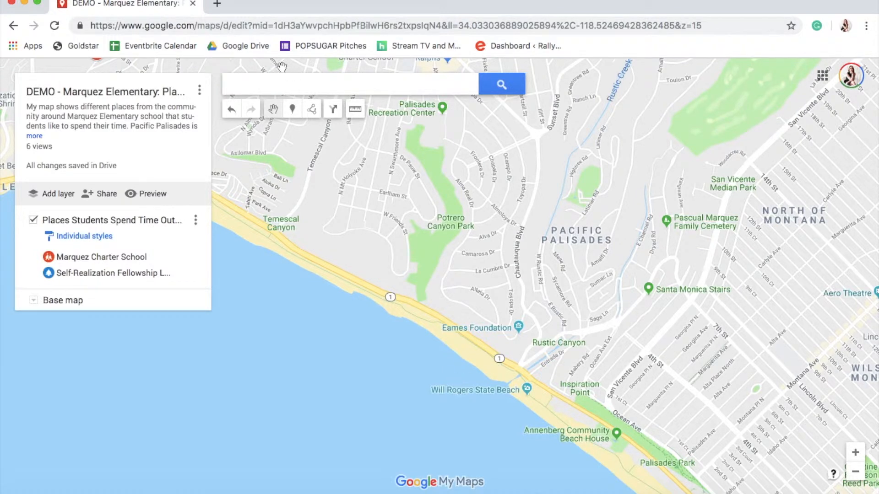
pyautogui.click(288, 112)
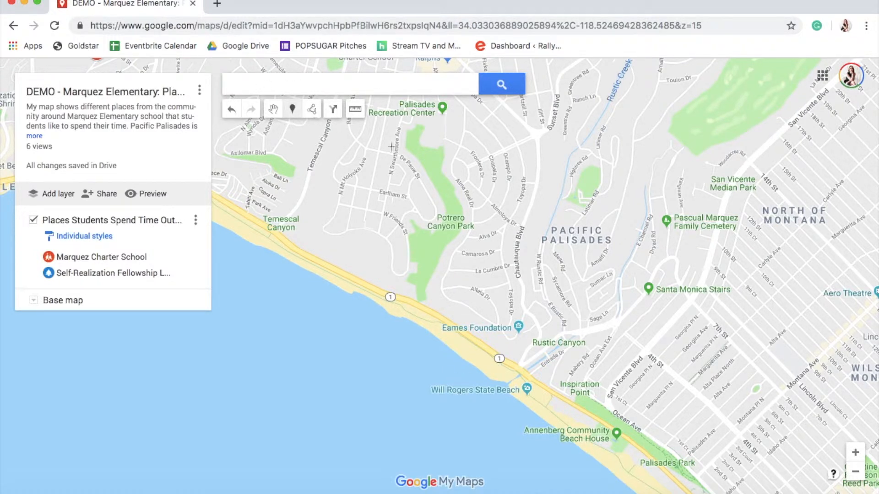
pyautogui.click(499, 372)
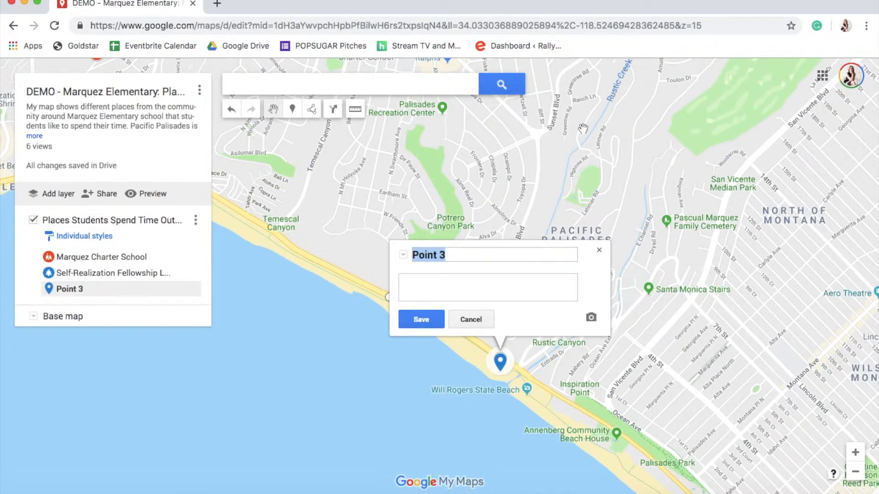
# Name the beach placemark 'Tower 15' and save a description calling it Pacific Palisades' local beach where students and families gather in summers and weekends
pyautogui.write('Tower 15')
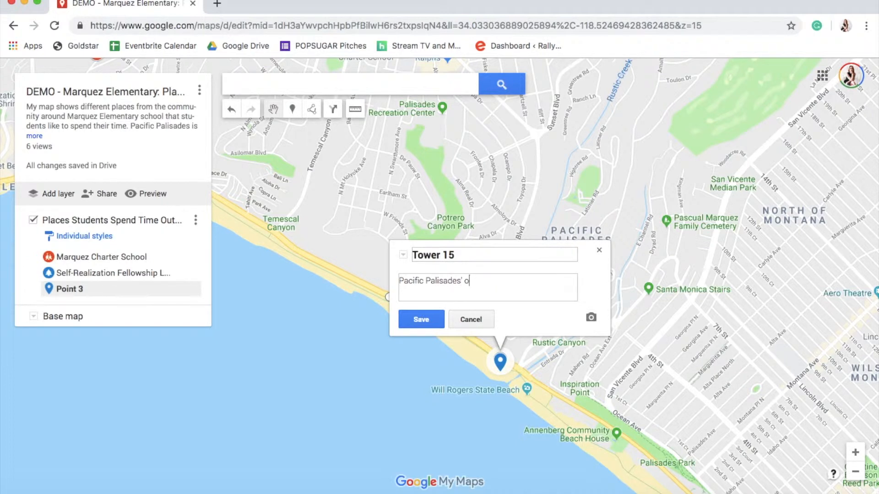
pyautogui.write('ocal beach, where students spen')
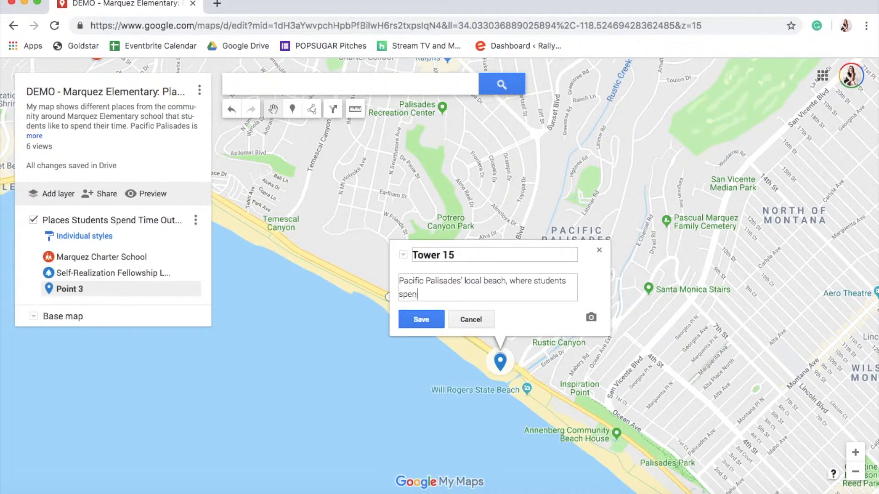
pyautogui.write("d summers and weekends in spring and fall (because, it's LA!) and")
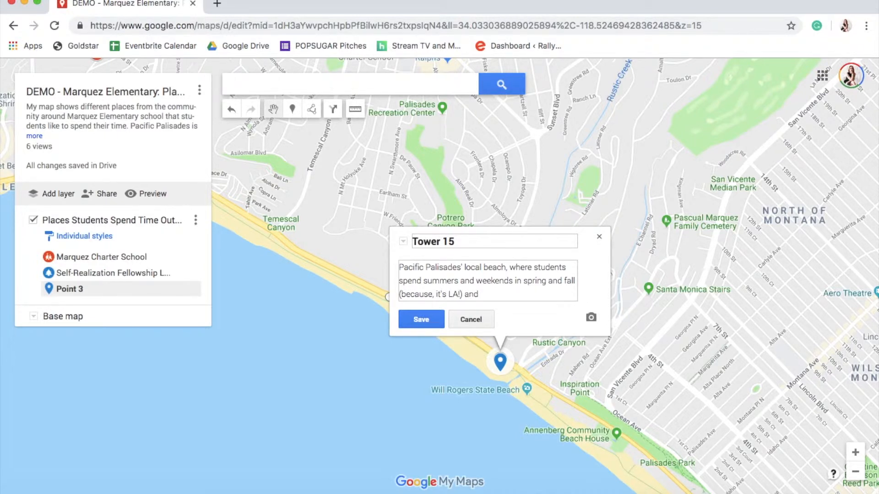
pyautogui.write("family and other students. It's common to rul")
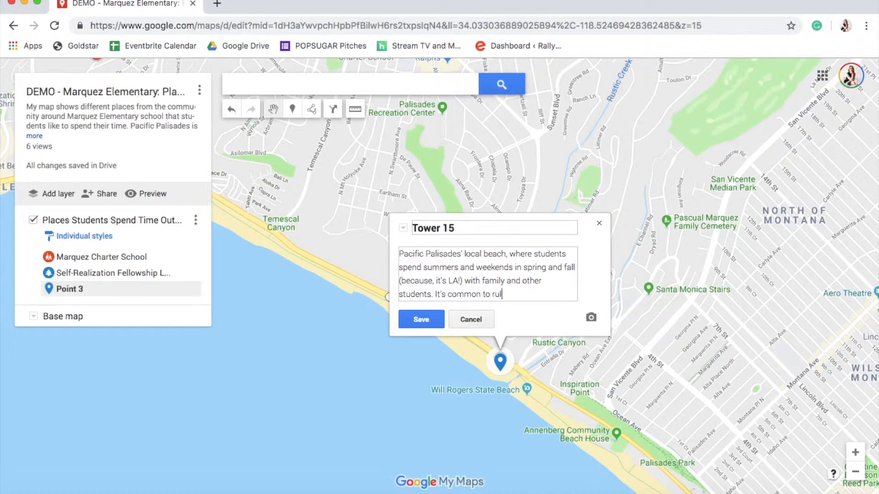
pyautogui.write('families you know when setting up towels and')
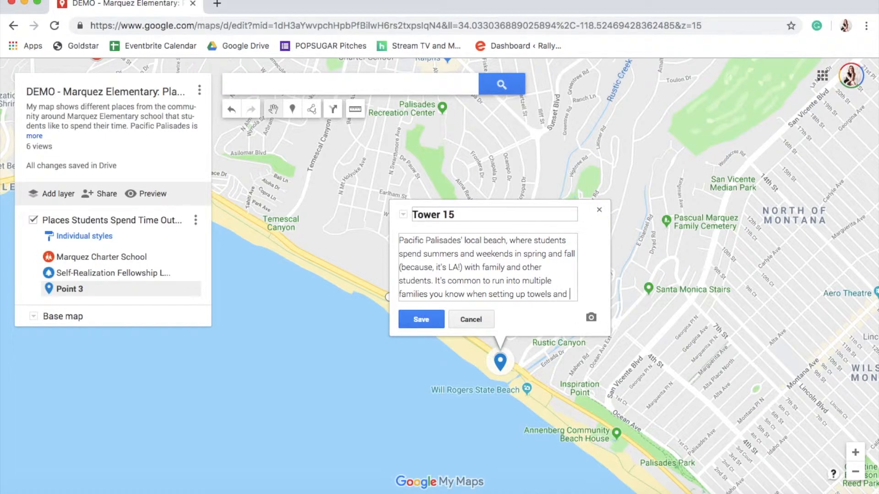
pyautogui.write('mbrellas at Tower 15.')
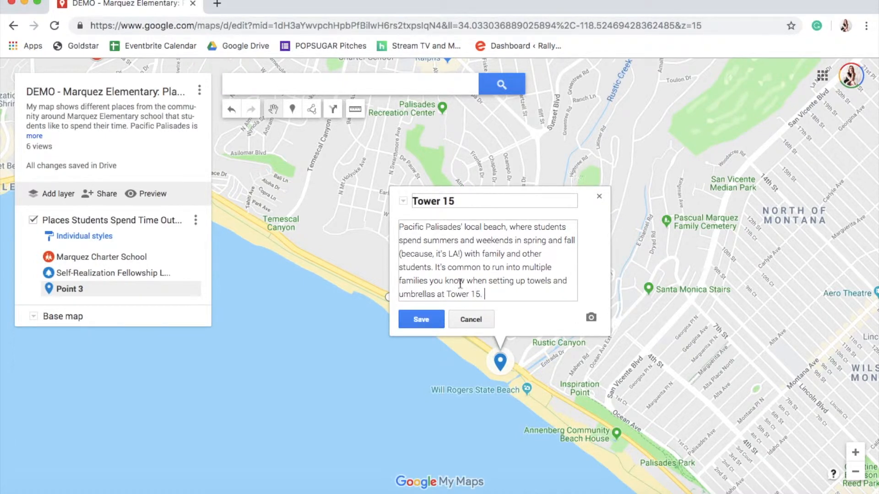
pyautogui.click(421, 320)
# Attach a photo to the Tower 15 placemark by searching Google Images for 'tower 15 palisades' and selecting the first beach picture
pyautogui.click(555, 320)
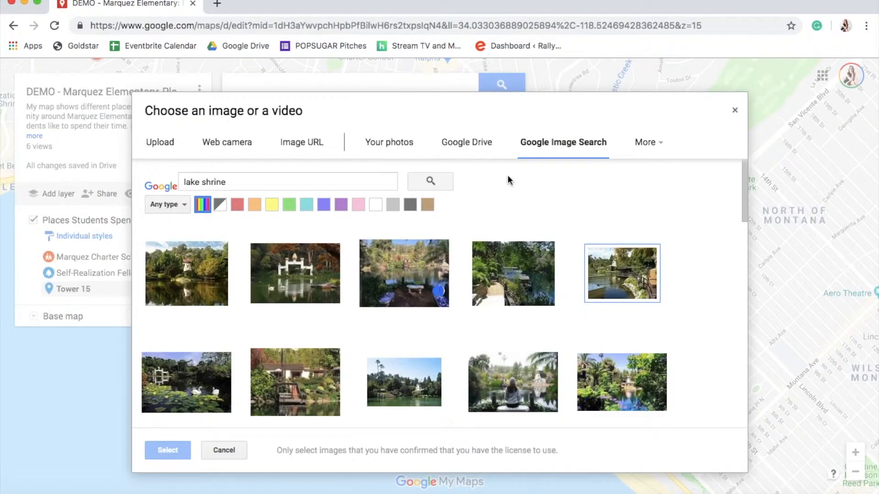
pyautogui.tripleClick(320, 181)
pyautogui.write('tw')
pyautogui.write('wer 15')
pyautogui.press('Return')
pyautogui.write('pac')
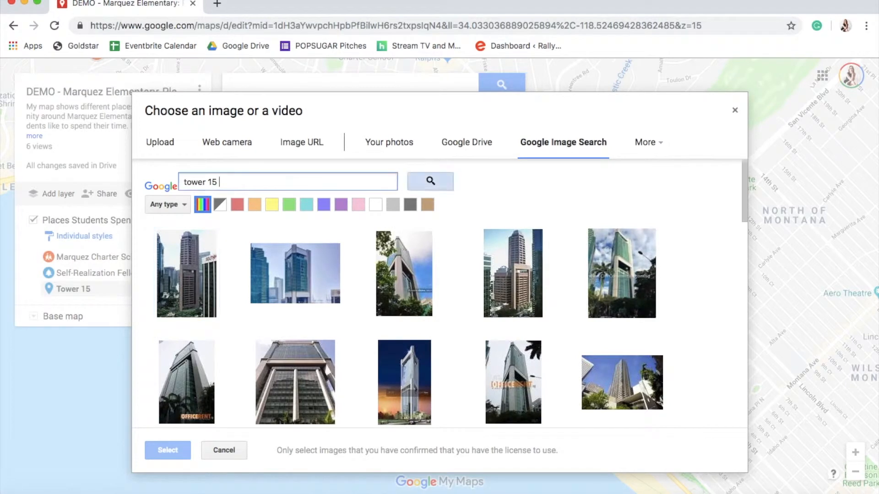
pyautogui.write('isad')
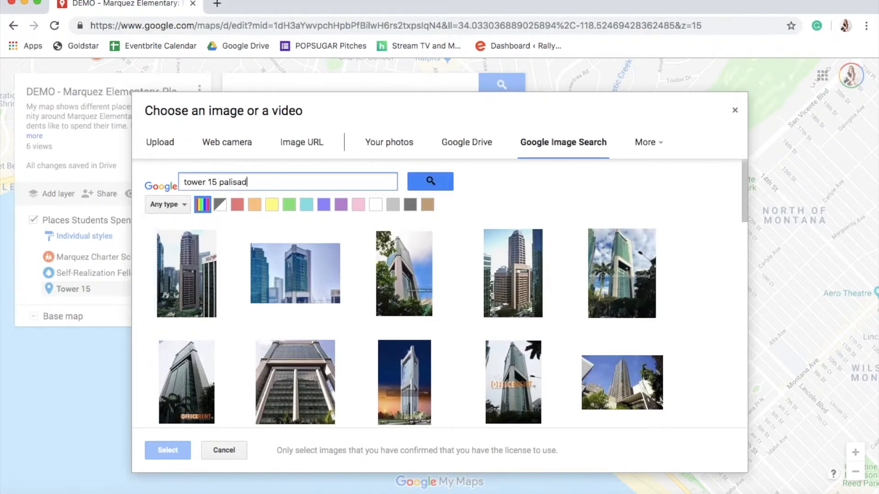
pyautogui.write('es')
pyautogui.press('Return')
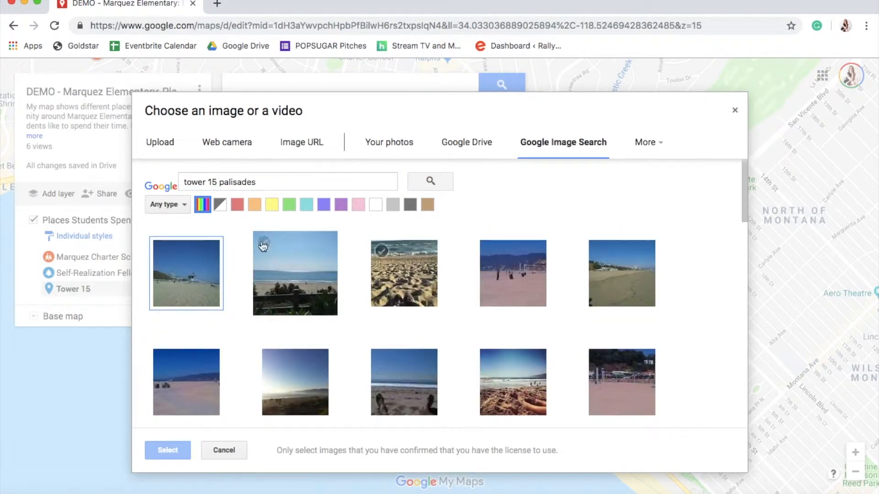
pyautogui.click(190, 278)
pyautogui.click(169, 450)
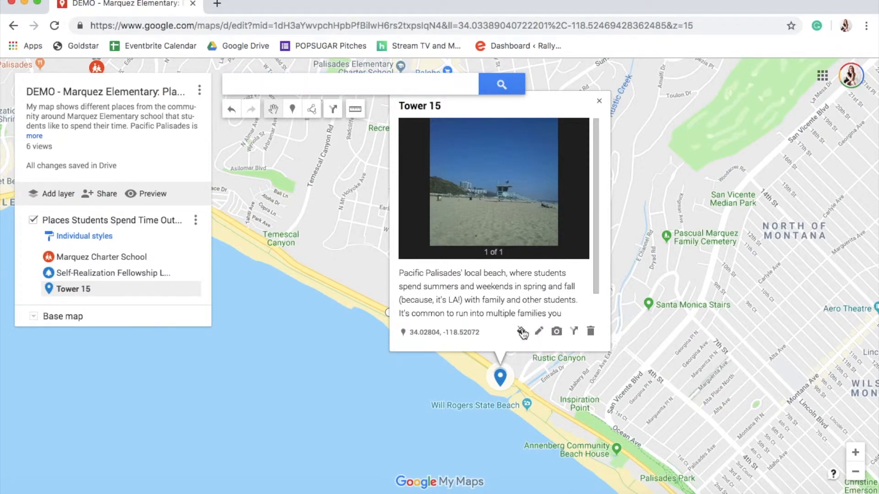
# Change the Tower 15 placemark's icon to a swimming icon from the Places section of the icon library and colour it dark red
pyautogui.click(521, 331)
pyautogui.click(566, 448)
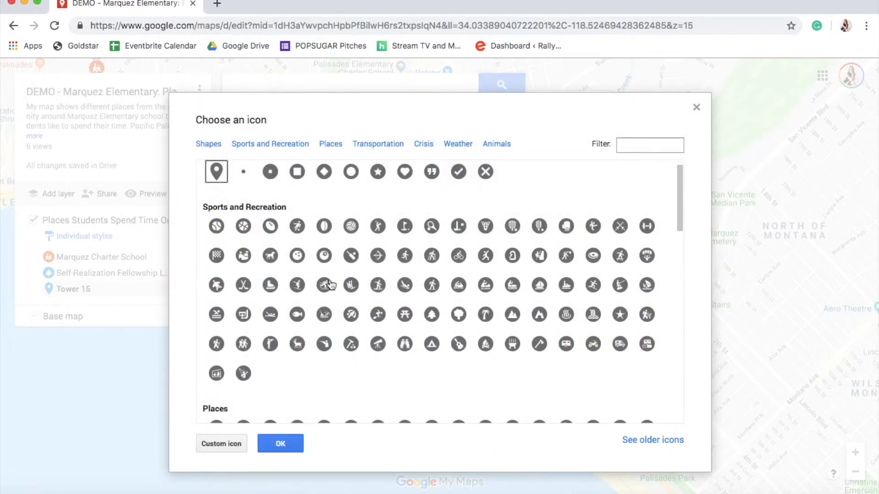
pyautogui.scroll(-2, 334, 283)
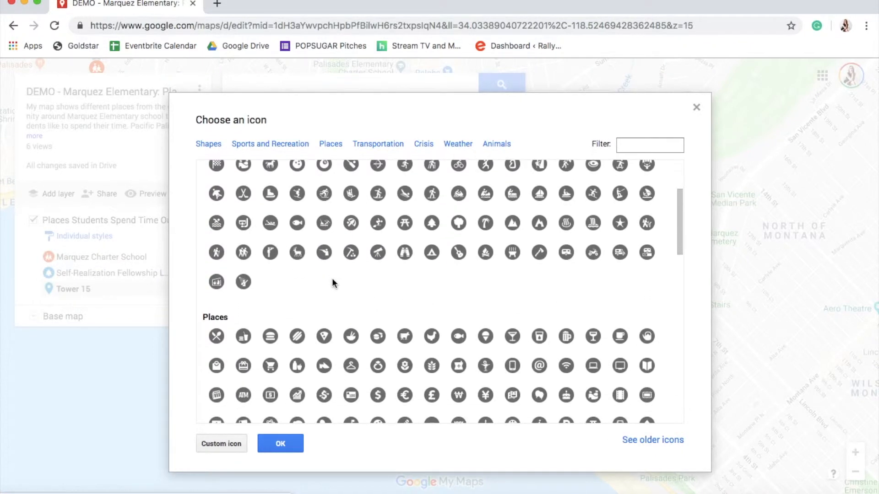
pyautogui.scroll(-1, 333, 284)
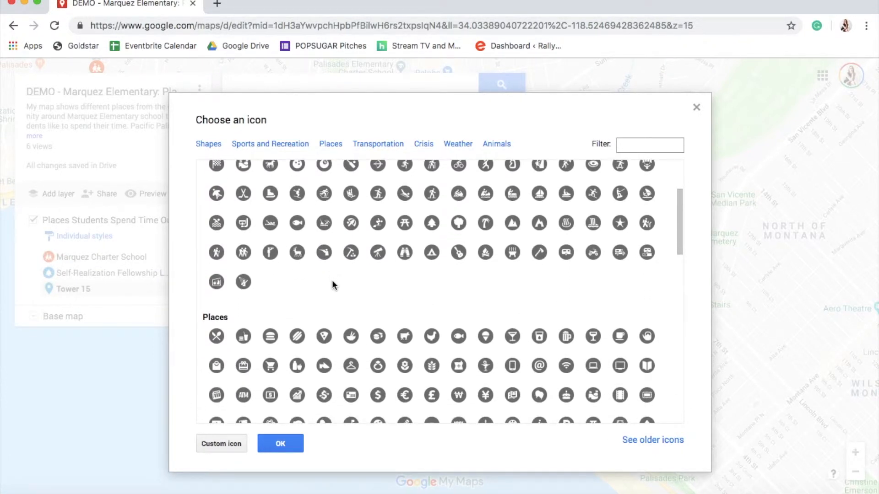
pyautogui.scroll(-4, 333, 284)
pyautogui.scroll(-1, 332, 283)
pyautogui.scroll(-2, 334, 285)
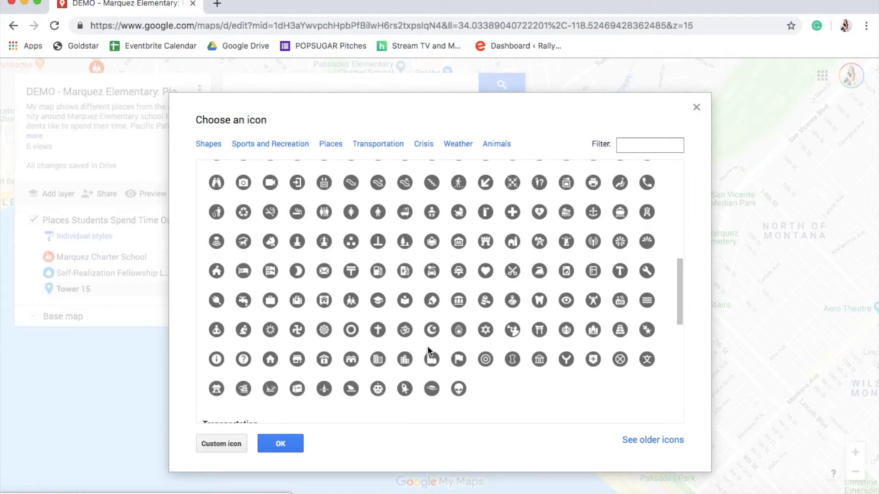
pyautogui.scroll(1, 413, 238)
pyautogui.scroll(1, 414, 239)
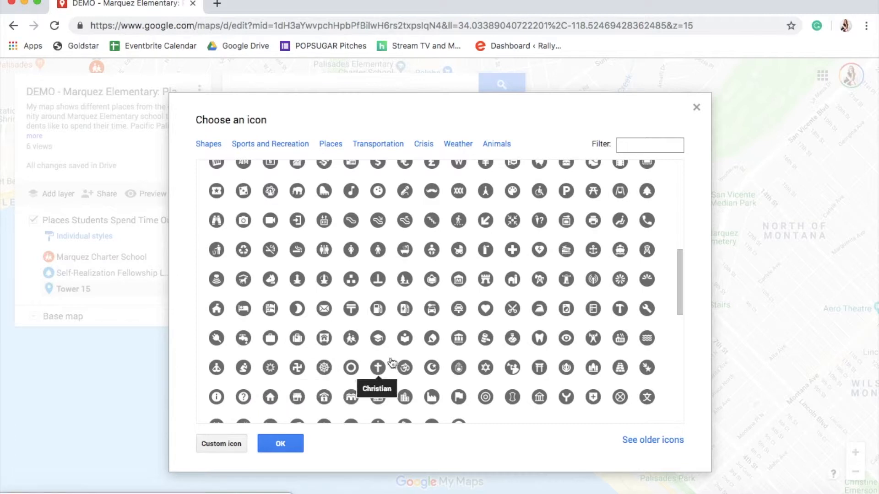
pyautogui.scroll(1, 499, 367)
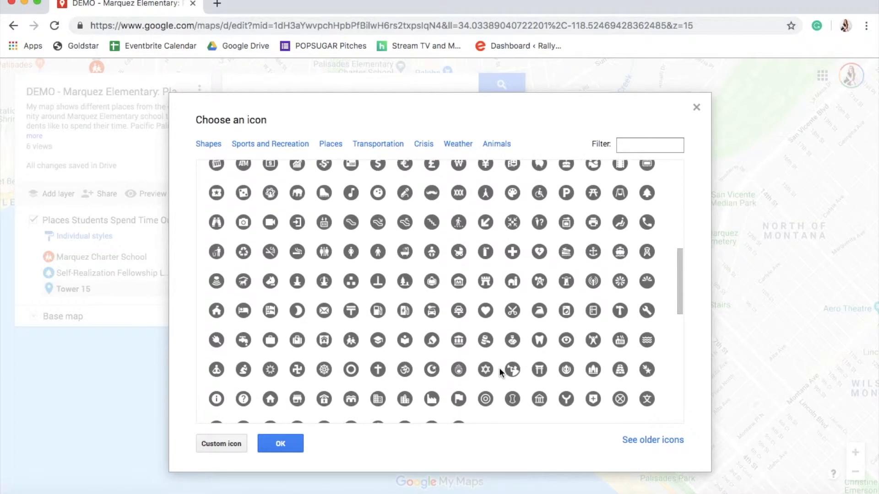
pyautogui.scroll(5, 499, 367)
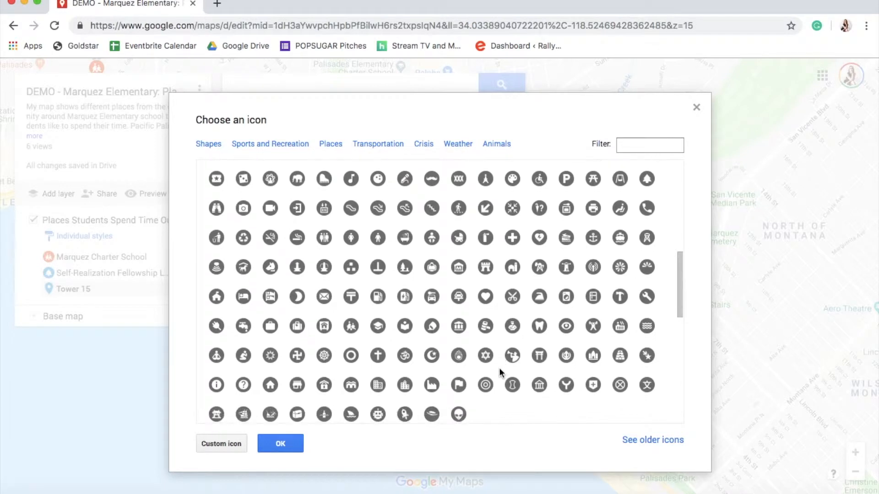
pyautogui.scroll(3, 499, 371)
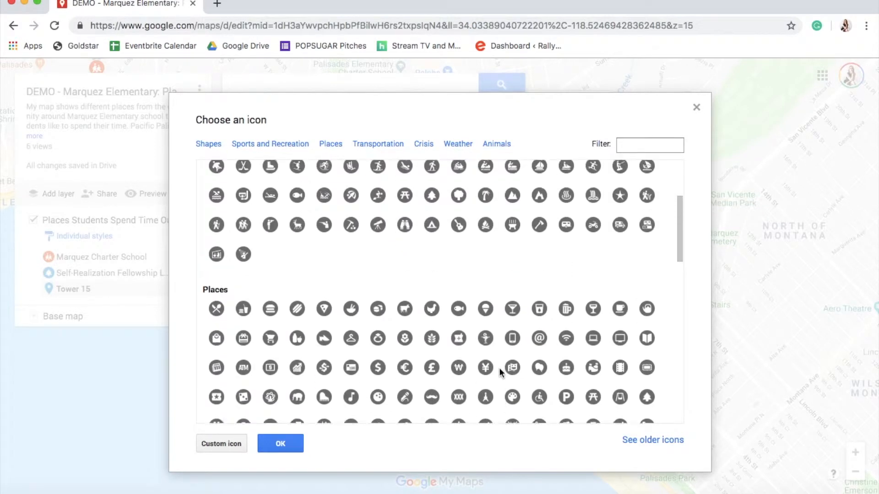
pyautogui.scroll(1, 330, 275)
pyautogui.click(216, 280)
pyautogui.click(281, 444)
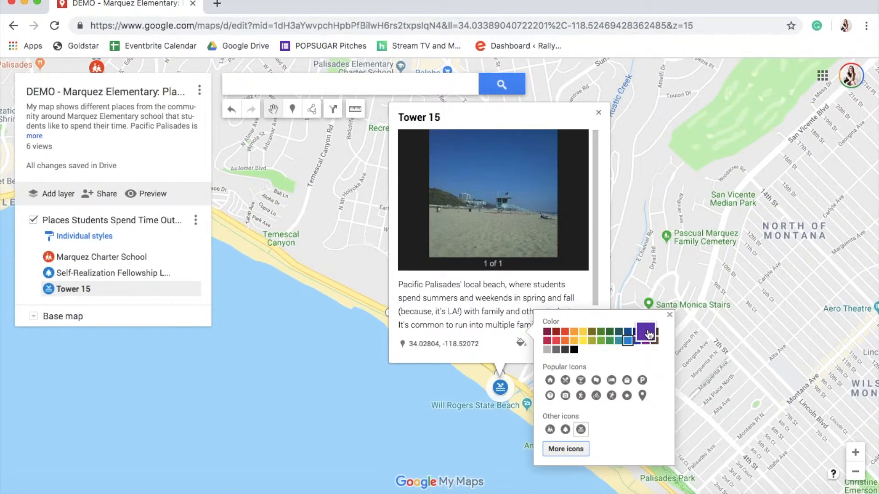
pyautogui.click(544, 345)
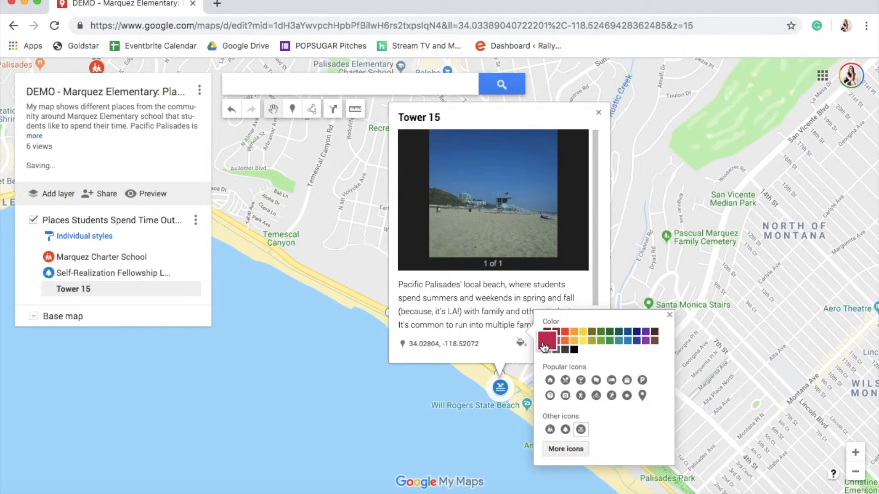
pyautogui.click(598, 112)
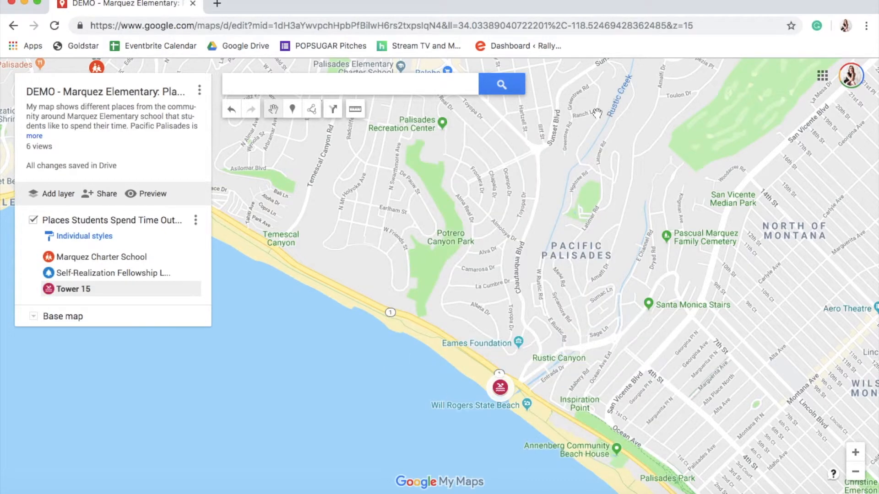
# Review the whole map and open each of the three placemarks from the layer list
pyautogui.click(854, 473)
pyautogui.click(854, 473)
pyautogui.moveTo(471, 232); pyautogui.dragTo(583, 332)
pyautogui.click(549, 273)
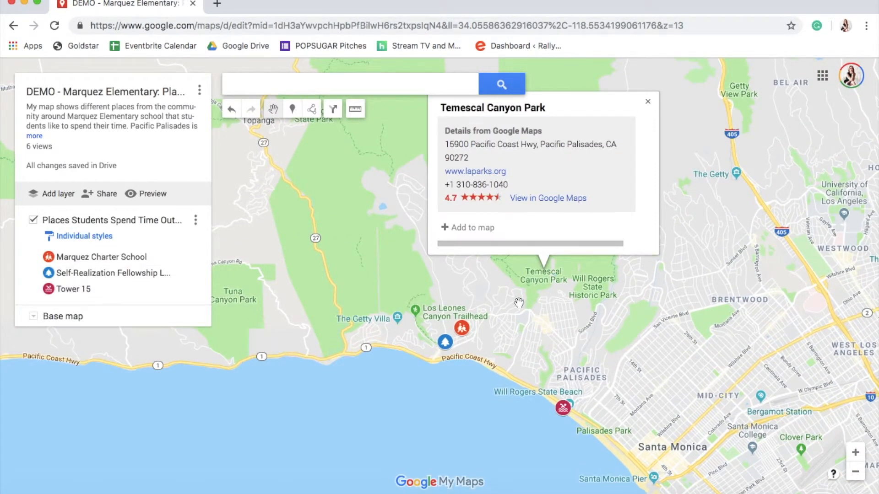
pyautogui.click(560, 314)
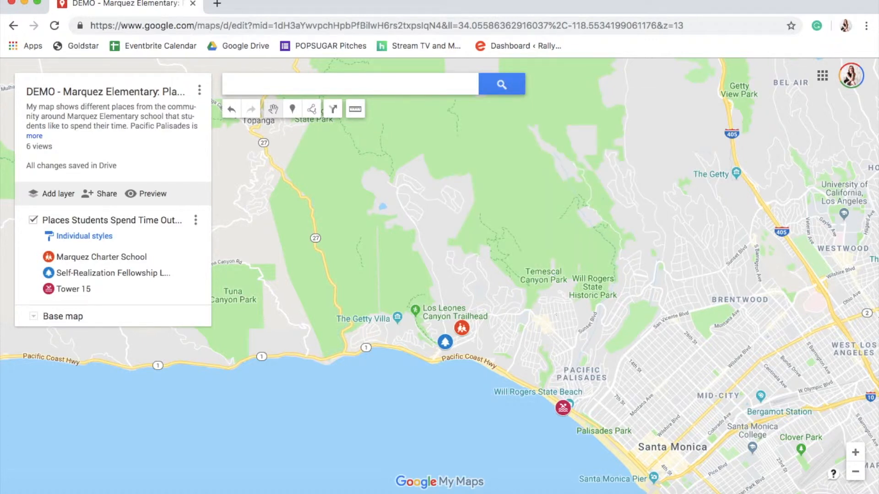
pyautogui.click(855, 472)
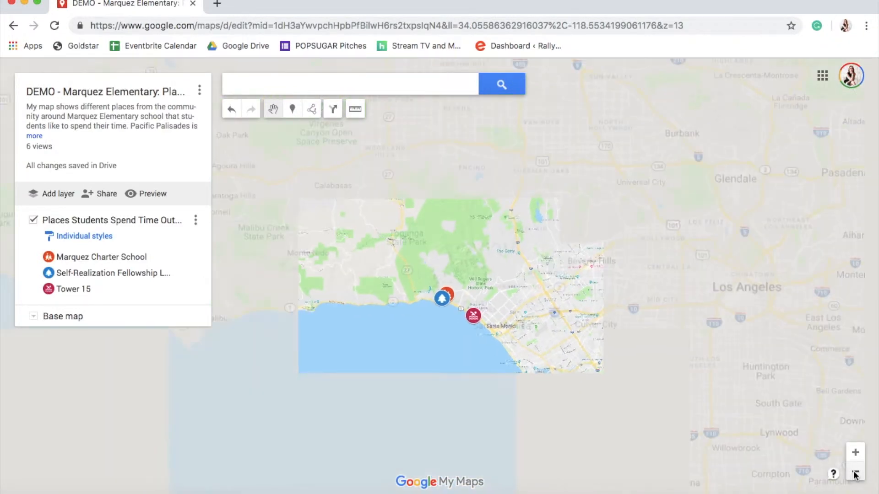
pyautogui.click(855, 472)
pyautogui.click(855, 473)
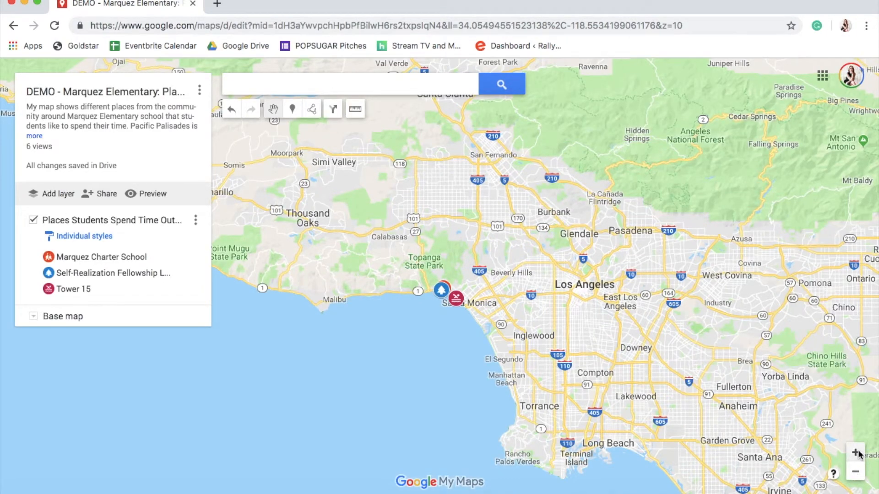
pyautogui.click(855, 453)
pyautogui.click(855, 453)
pyautogui.click(854, 453)
pyautogui.click(855, 453)
pyautogui.moveTo(575, 307); pyautogui.dragTo(514, 176)
pyautogui.moveTo(546, 243)
pyautogui.mouseDown()
pyautogui.moveTo(459, 147)
pyautogui.moveTo(429, 131)
pyautogui.moveTo(441, 83)
pyautogui.mouseUp()
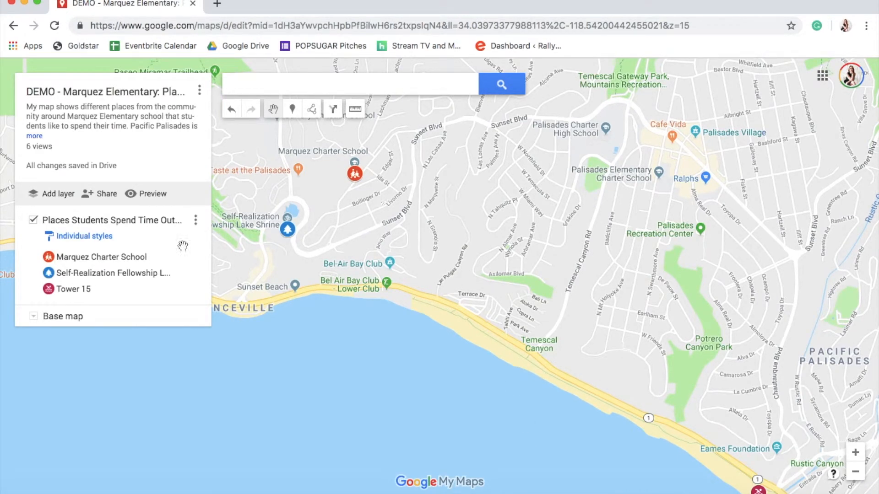
pyautogui.click(121, 255)
pyautogui.click(122, 273)
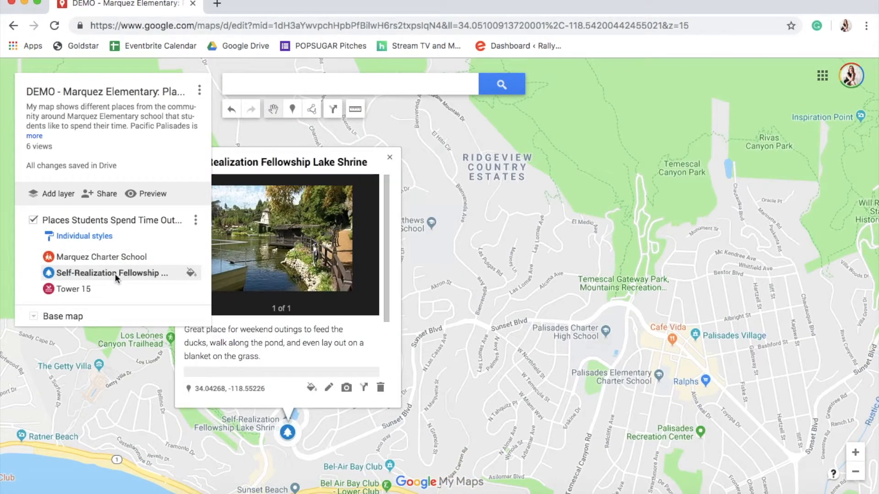
pyautogui.click(92, 288)
pyautogui.click(96, 273)
pyautogui.click(97, 259)
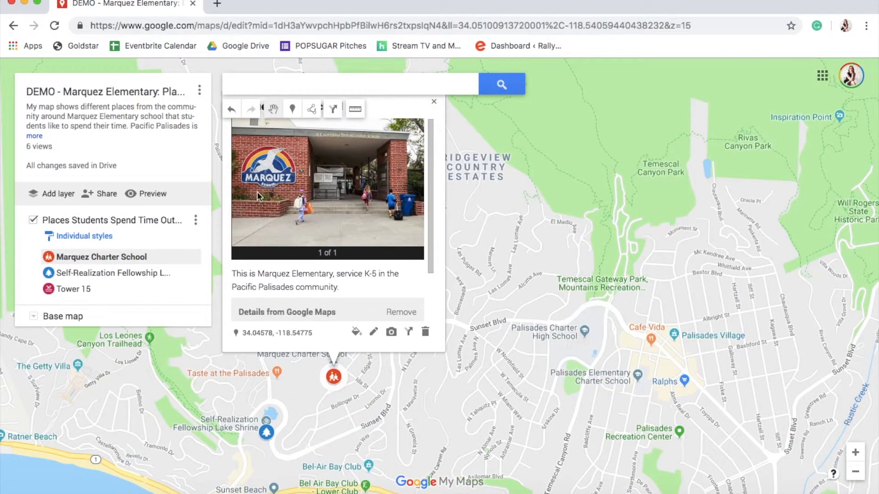
# Set the current map view as the map's default view
pyautogui.click(33, 316)
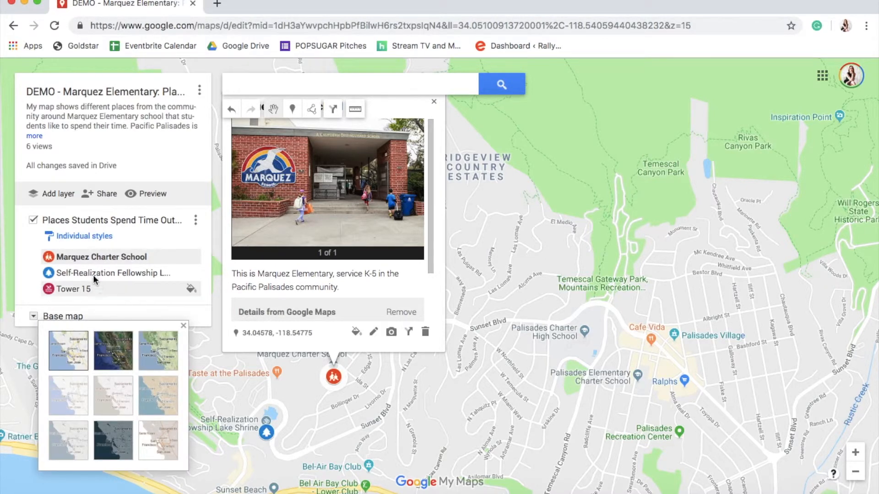
pyautogui.click(31, 317)
pyautogui.click(199, 90)
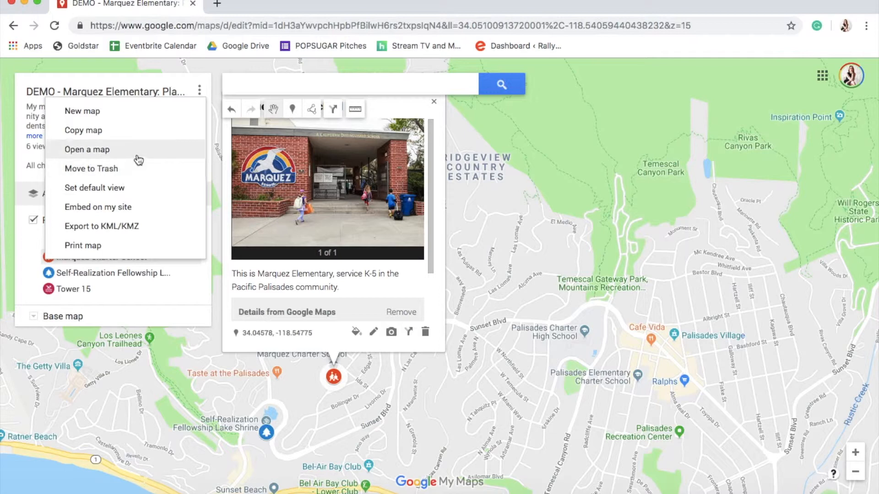
pyautogui.click(131, 186)
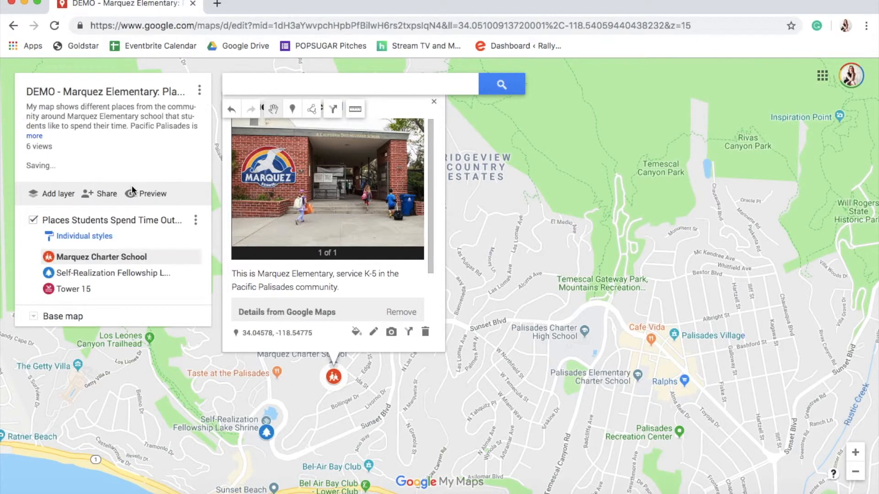
pyautogui.click(855, 472)
pyautogui.click(530, 103)
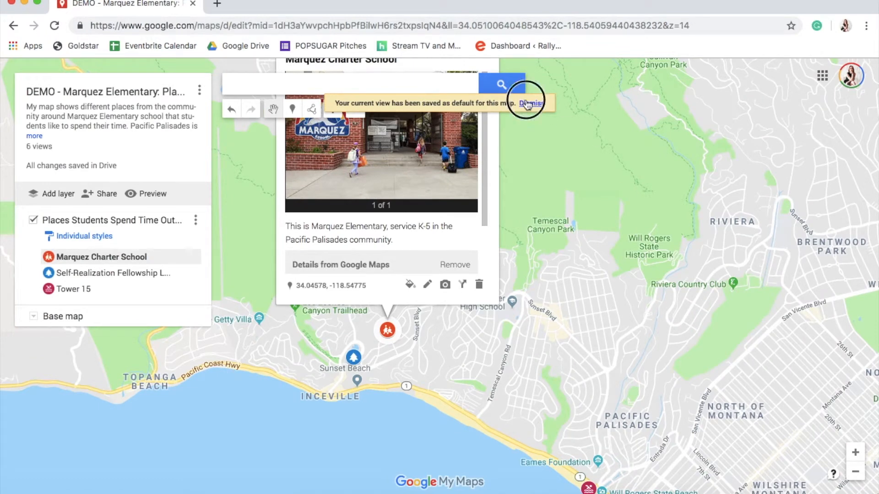
pyautogui.click(520, 177)
pyautogui.moveTo(572, 334); pyautogui.dragTo(579, 266)
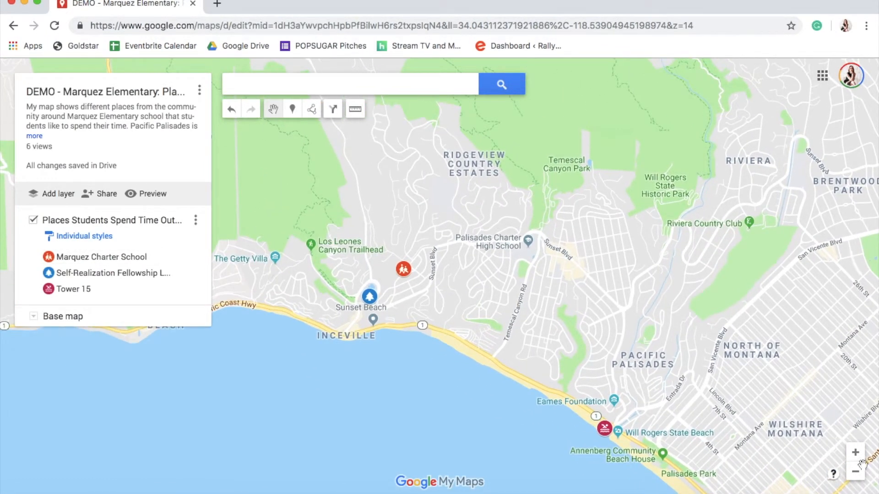
pyautogui.click(855, 452)
pyautogui.moveTo(818, 465); pyautogui.dragTo(707, 424)
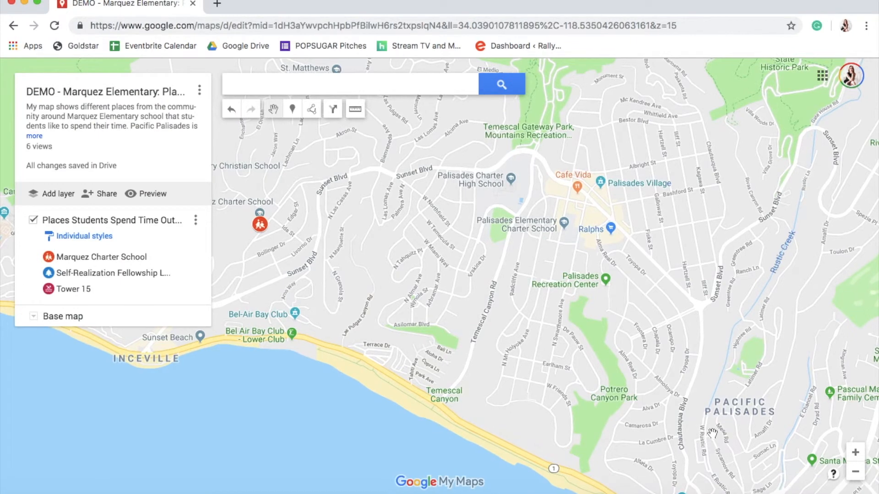
# Reset the map's default view to the wider area showing all three placemarks, including Tower 15 by the beach
pyautogui.moveTo(445, 276); pyautogui.dragTo(483, 361)
pyautogui.moveTo(227, 320); pyautogui.dragTo(335, 311)
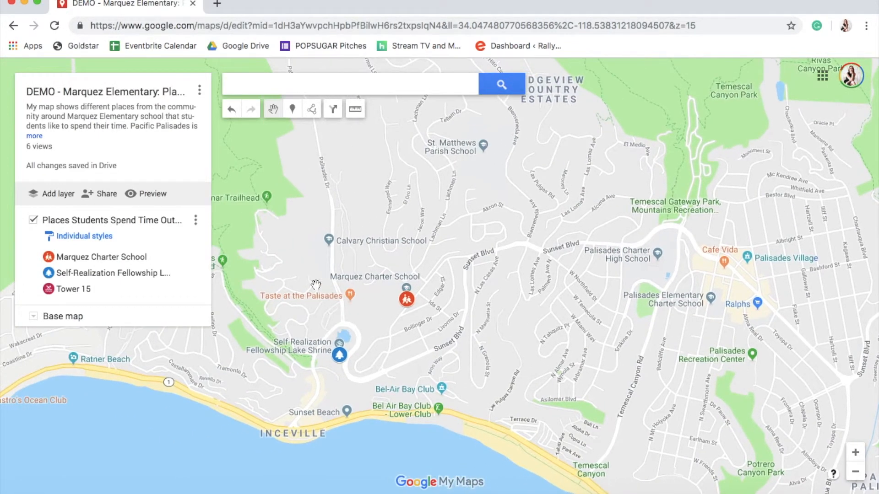
pyautogui.moveTo(378, 352); pyautogui.dragTo(442, 344)
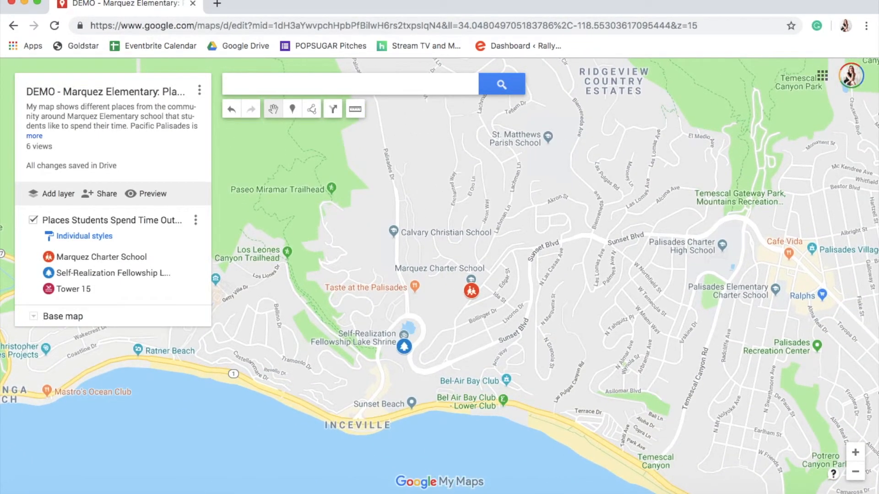
pyautogui.click(854, 471)
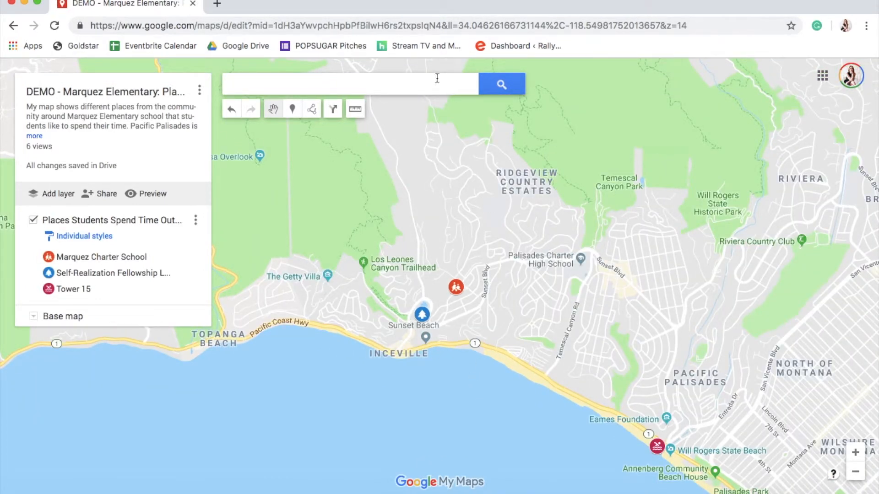
pyautogui.click(199, 90)
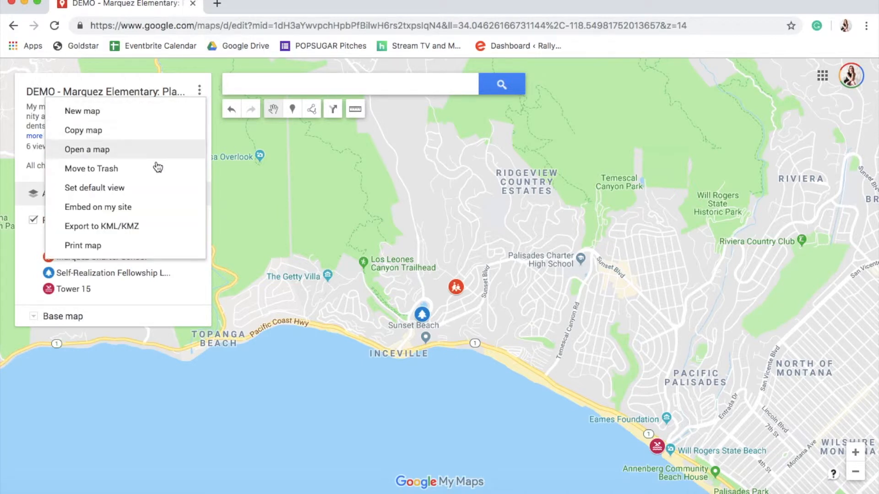
pyautogui.click(153, 187)
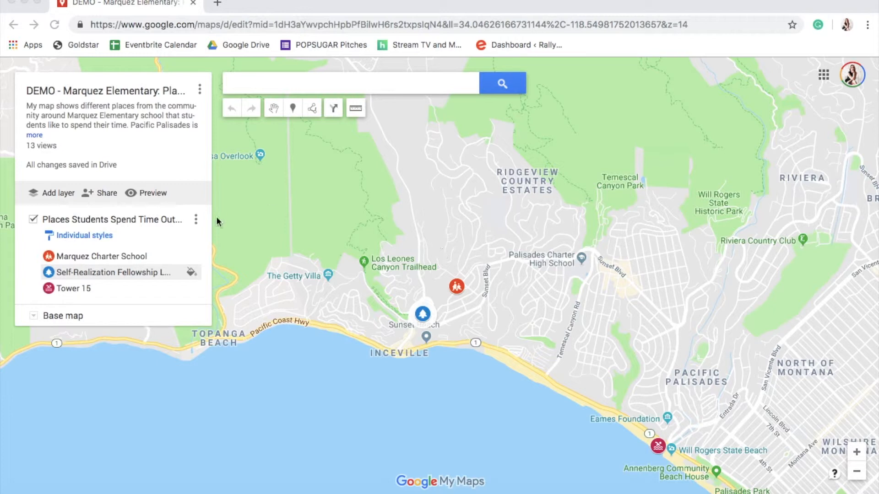
# Try the layer's uniform, numbered-sequence and individual grouping styles for its placemarks
pyautogui.click(69, 234)
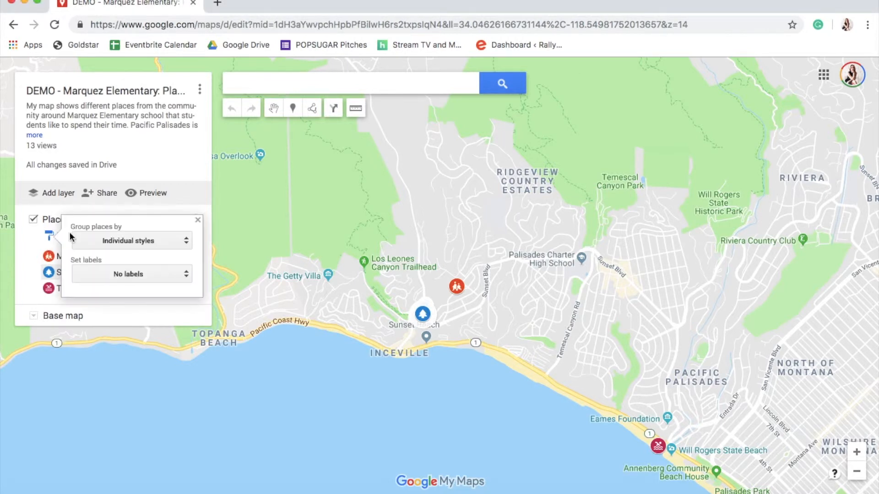
pyautogui.click(122, 239)
pyautogui.click(128, 204)
pyautogui.click(143, 234)
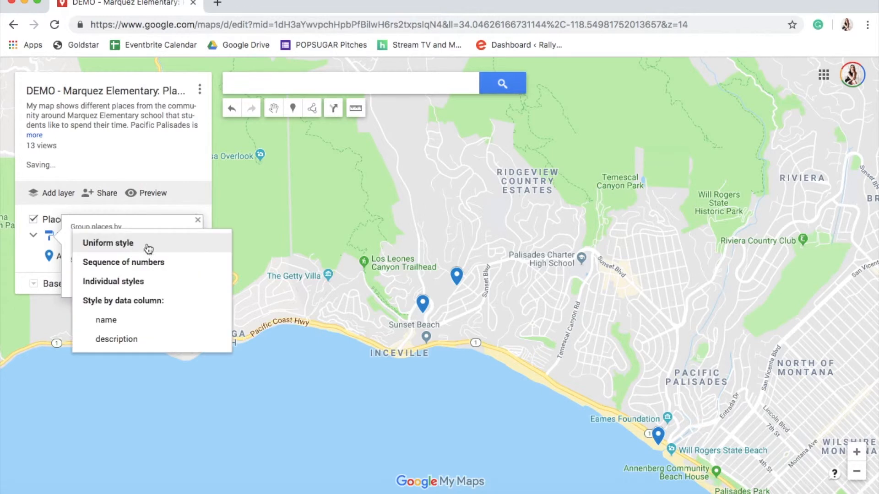
pyautogui.click(146, 259)
pyautogui.click(143, 240)
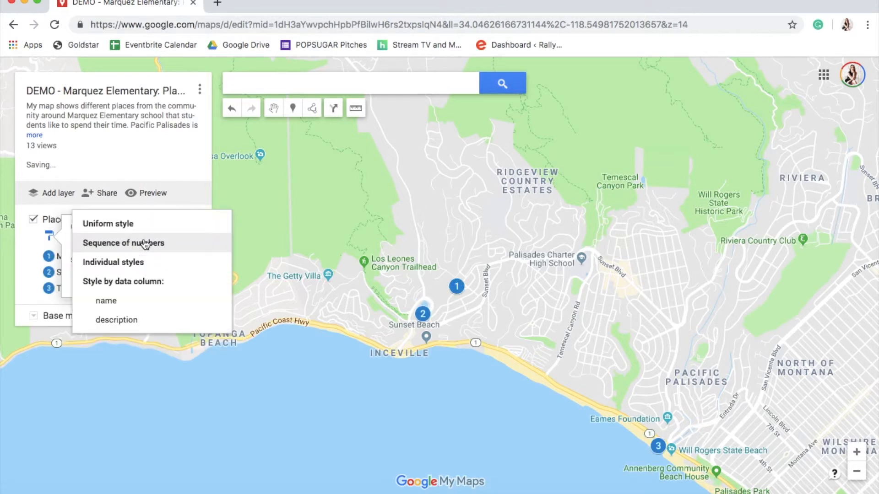
pyautogui.click(122, 261)
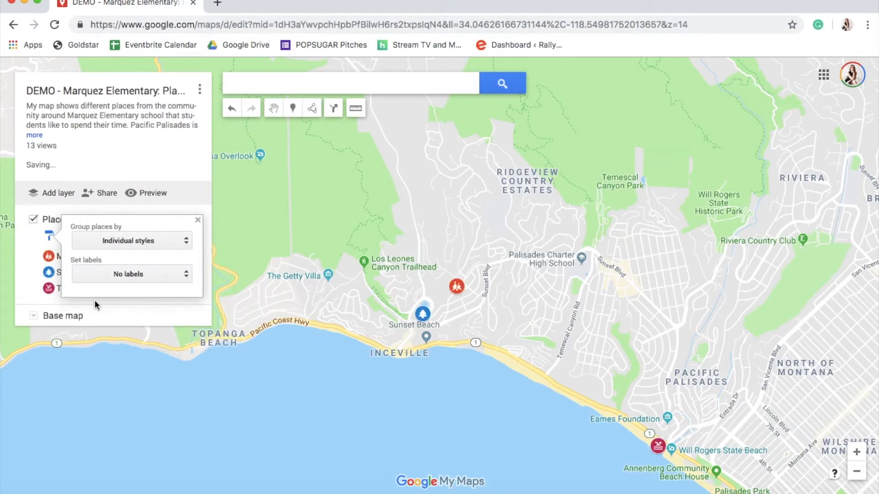
# Try showing the placemarks' names and then their descriptions as map labels, returning to no labels
pyautogui.click(139, 276)
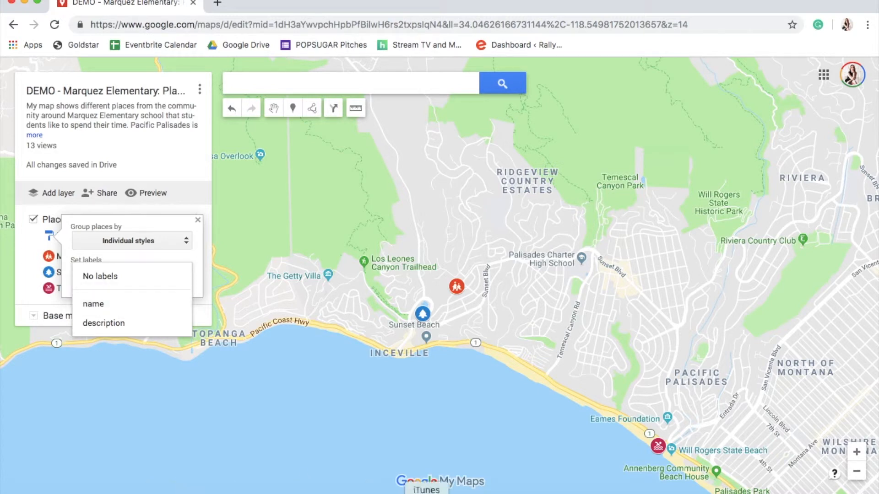
pyautogui.click(136, 306)
pyautogui.click(111, 275)
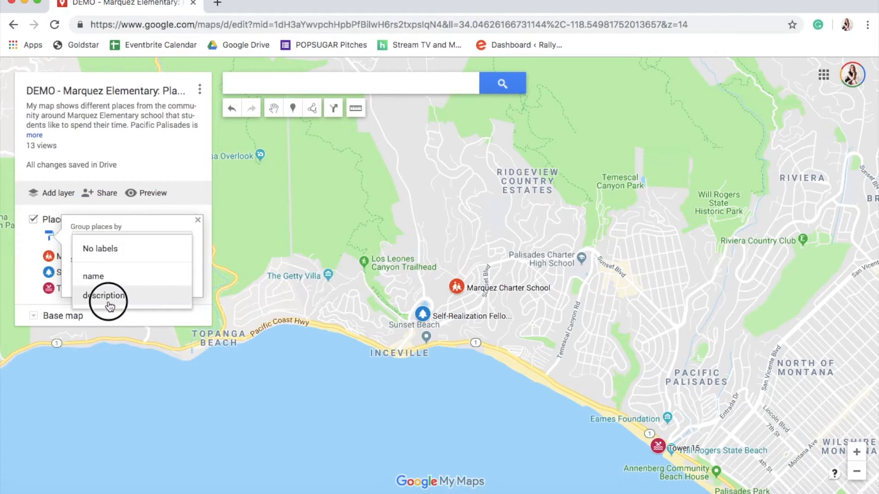
pyautogui.click(109, 298)
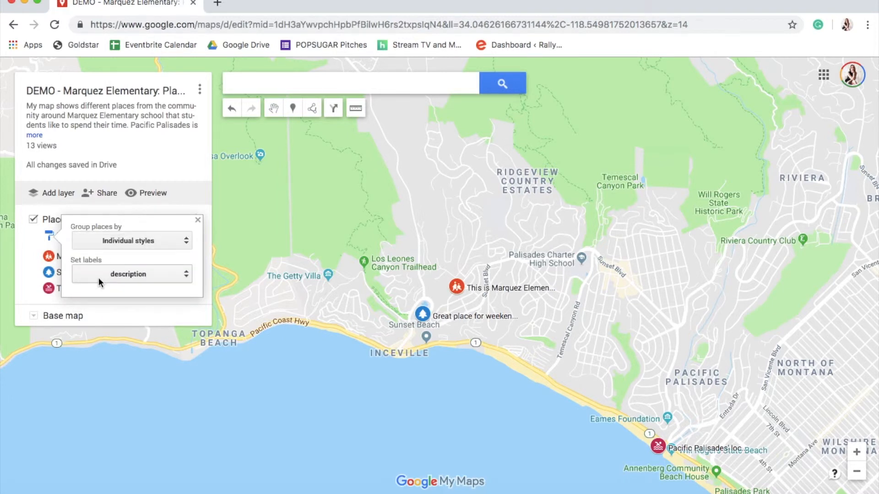
pyautogui.click(98, 277)
pyautogui.click(90, 236)
pyautogui.click(198, 221)
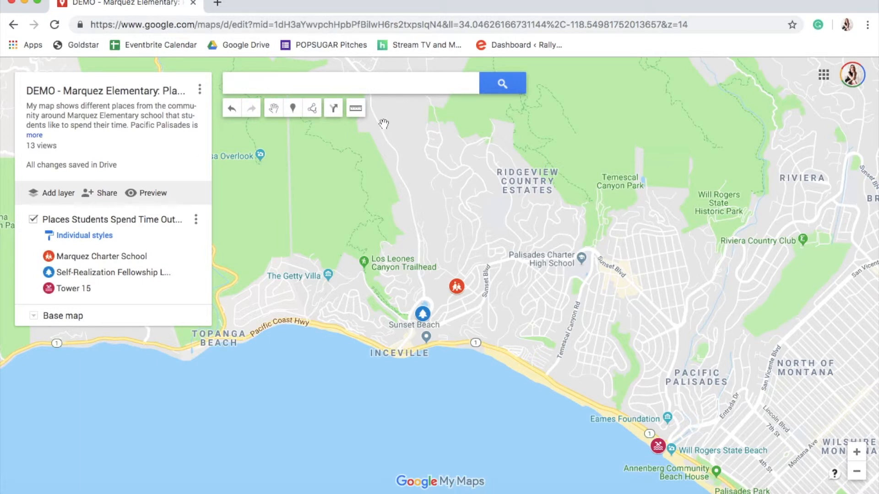
pyautogui.moveTo(107, 274)
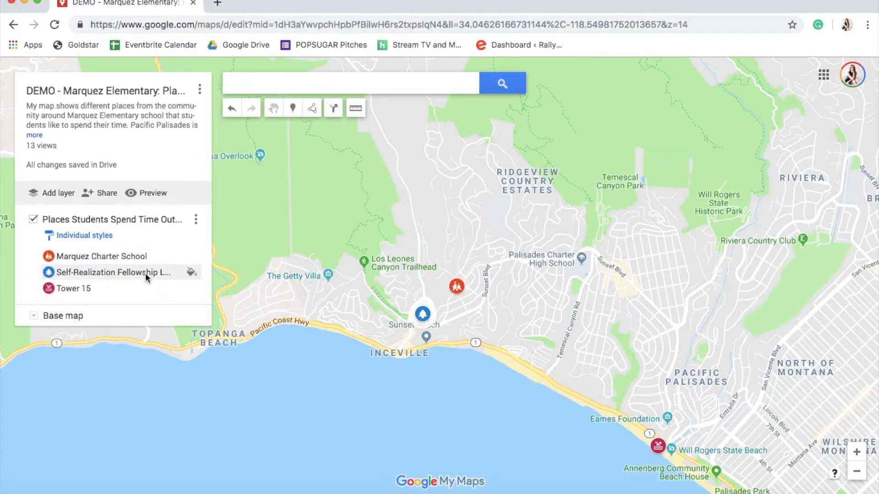
pyautogui.click(192, 272)
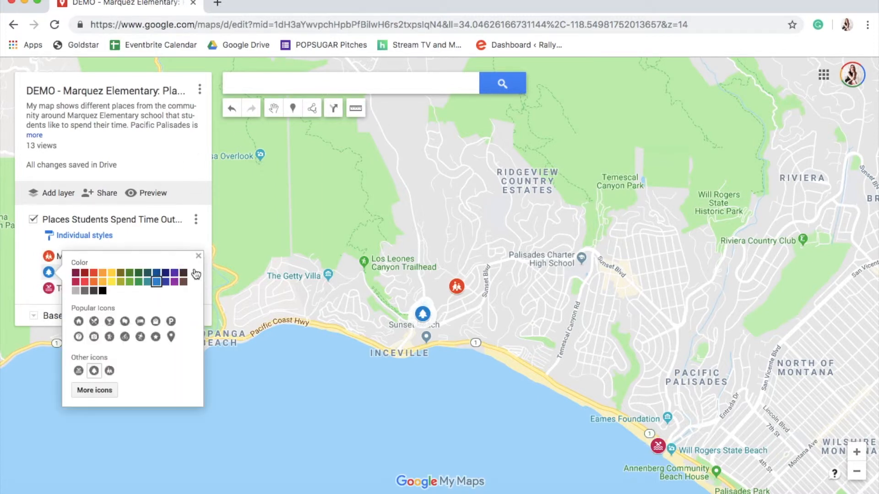
pyautogui.click(95, 390)
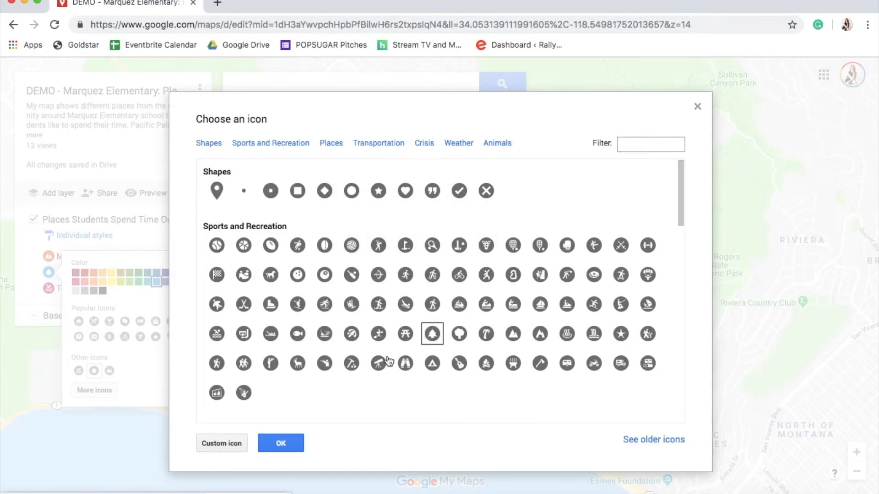
pyautogui.scroll(-1, 388, 361)
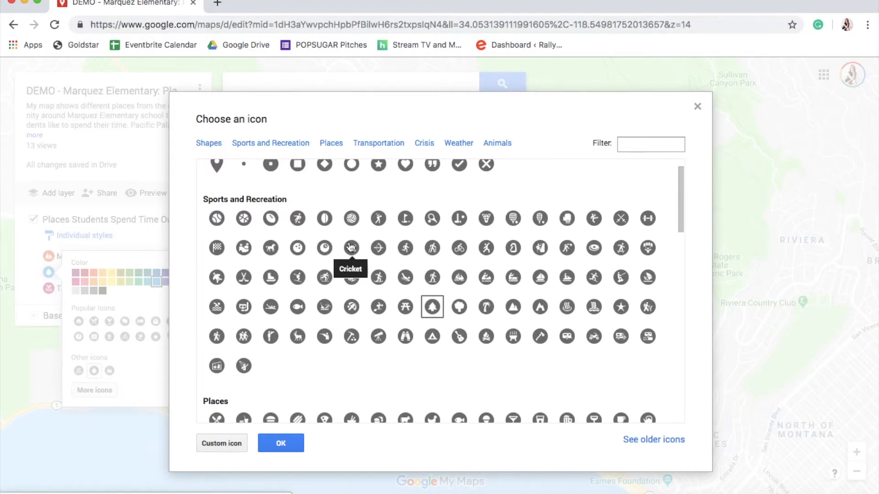
pyautogui.scroll(-15, 351, 248)
pyautogui.scroll(18, 351, 251)
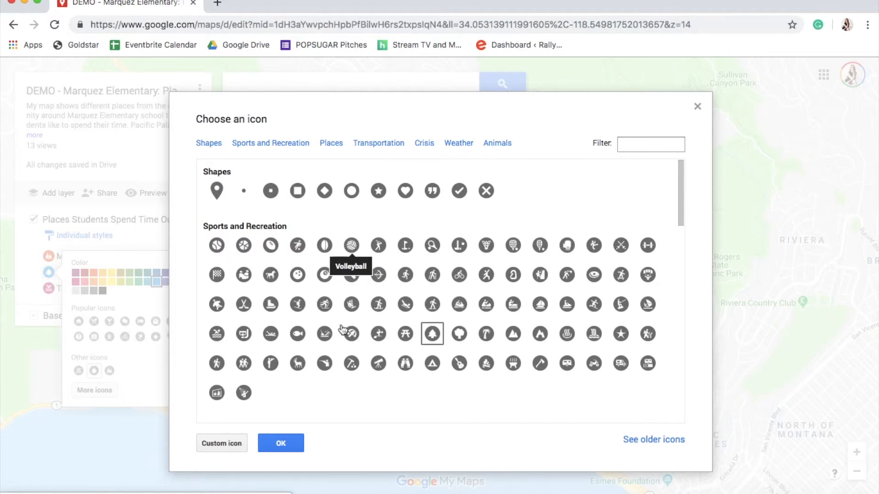
pyautogui.click(221, 443)
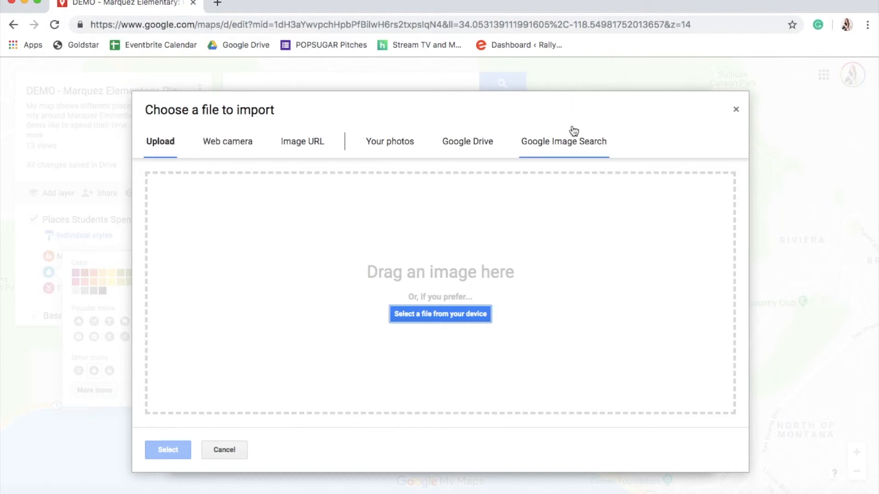
pyautogui.click(575, 142)
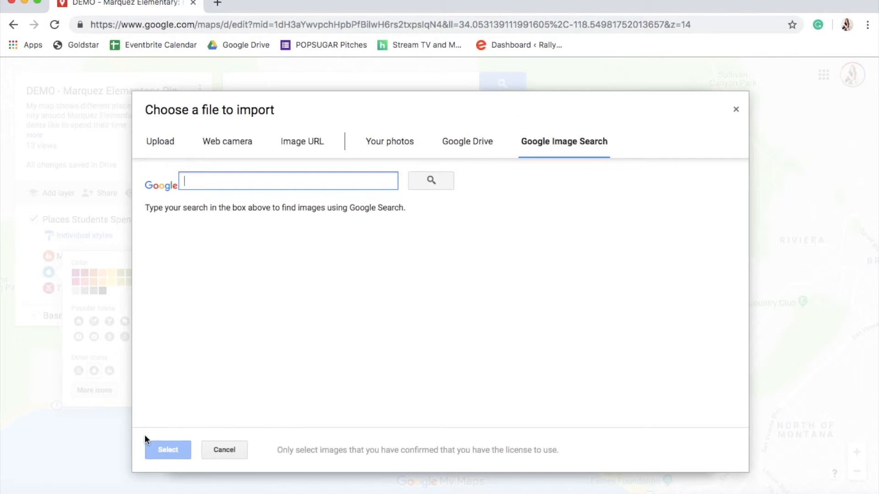
pyautogui.click(226, 451)
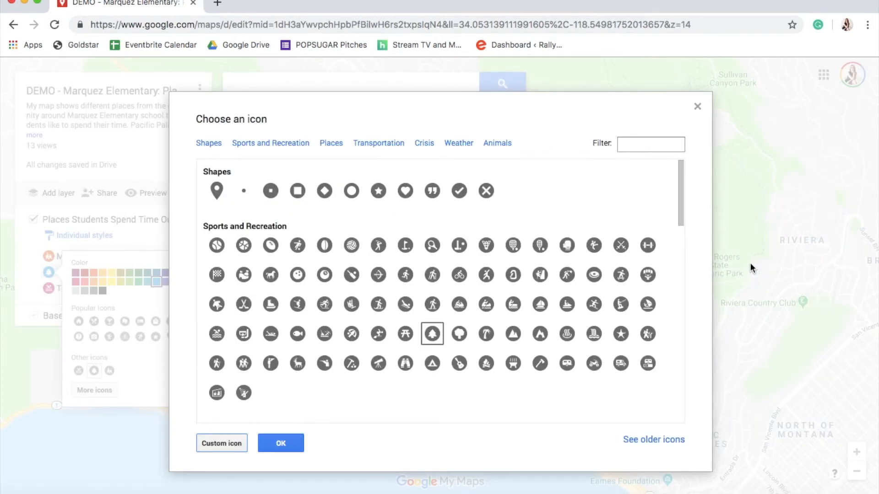
pyautogui.click(696, 106)
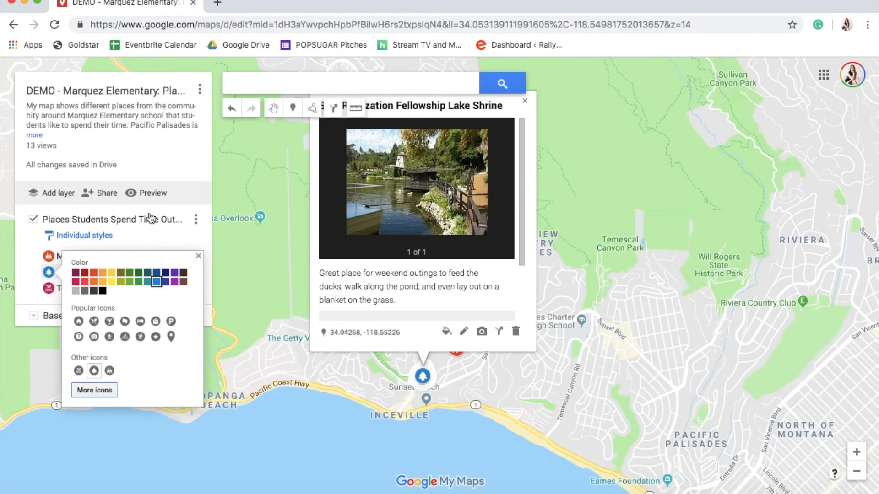
# Set the Self-Realization Fellowship placemark's icon to a custom image found by a Google Image Search for 'lake shrine palisades'
pyautogui.click(437, 286)
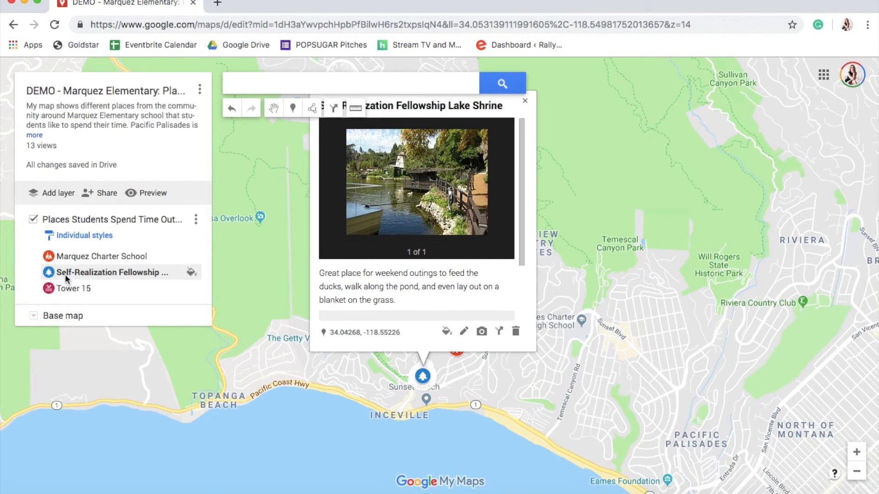
pyautogui.click(192, 274)
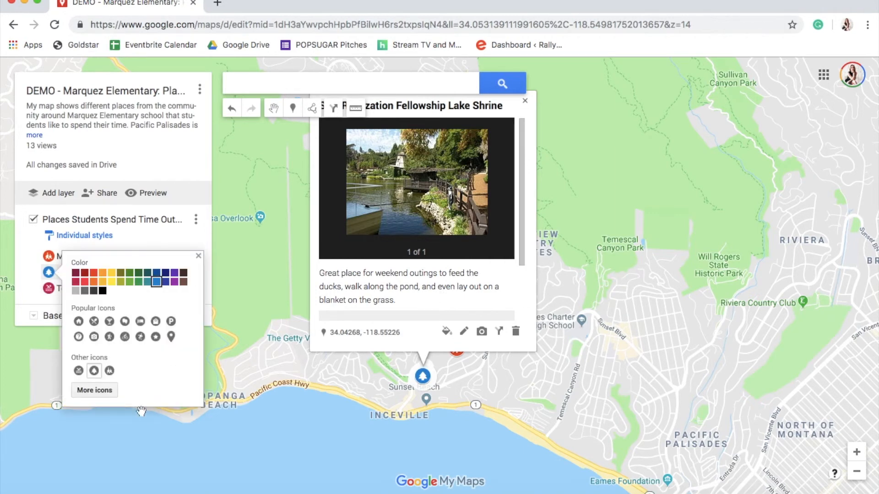
pyautogui.click(95, 395)
pyautogui.click(222, 443)
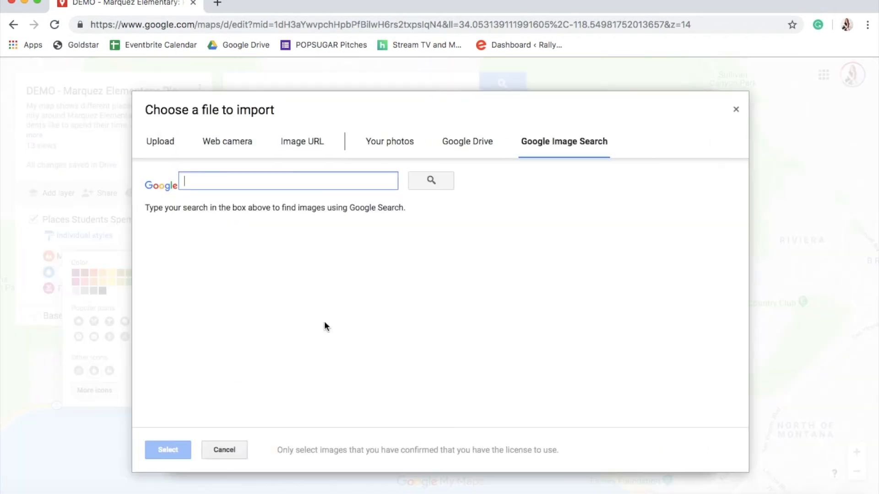
pyautogui.write('lake')
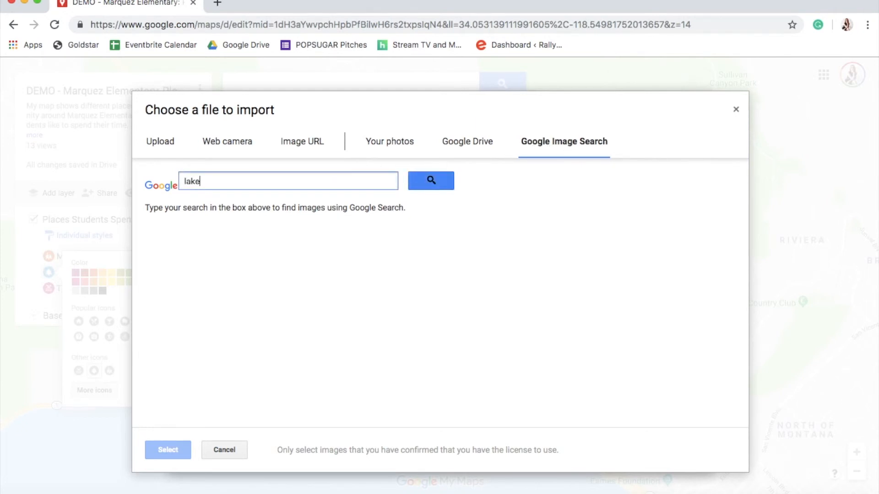
pyautogui.write(' shrine palisades')
pyautogui.press('Return')
pyautogui.click(185, 272)
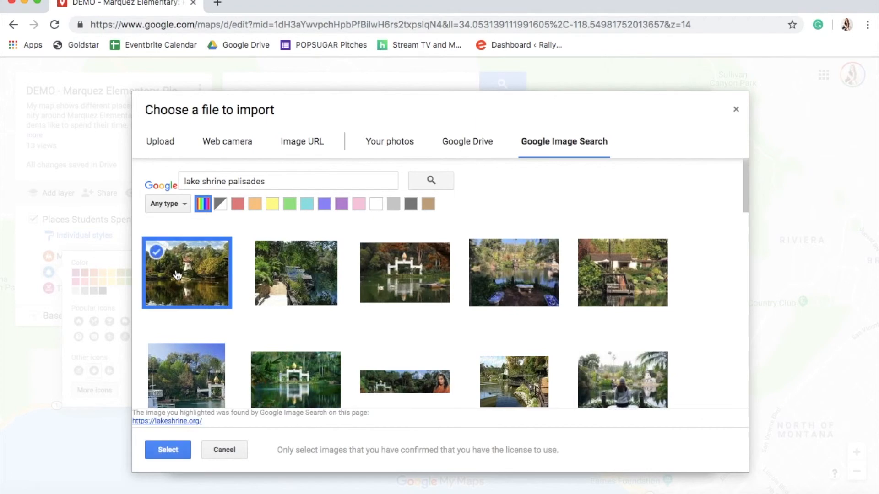
pyautogui.click(172, 450)
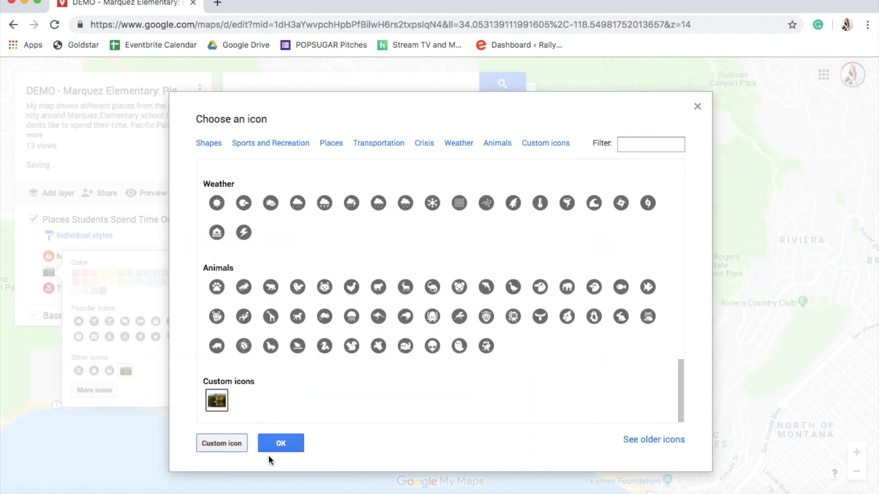
pyautogui.click(279, 443)
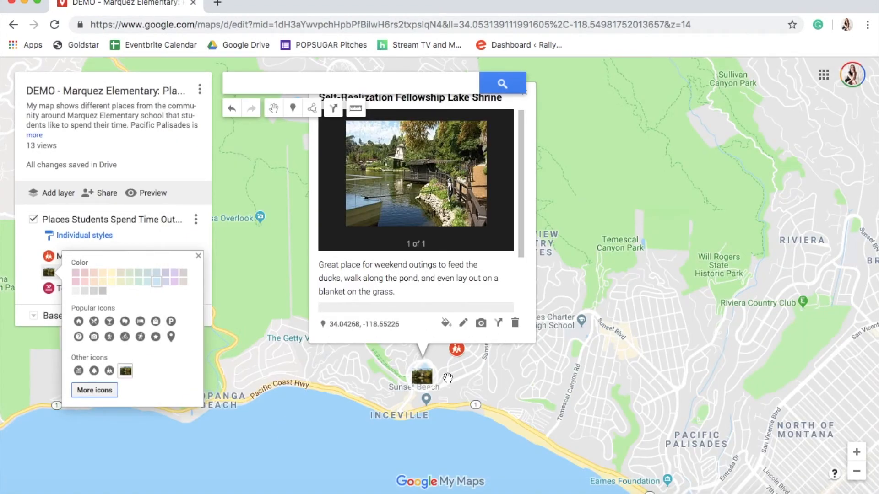
# Change the Self-Realization Fellowship placemark's icon back to its earlier icon from the Places section of the icon library
pyautogui.click(857, 451)
pyautogui.moveTo(455, 464); pyautogui.dragTo(424, 310)
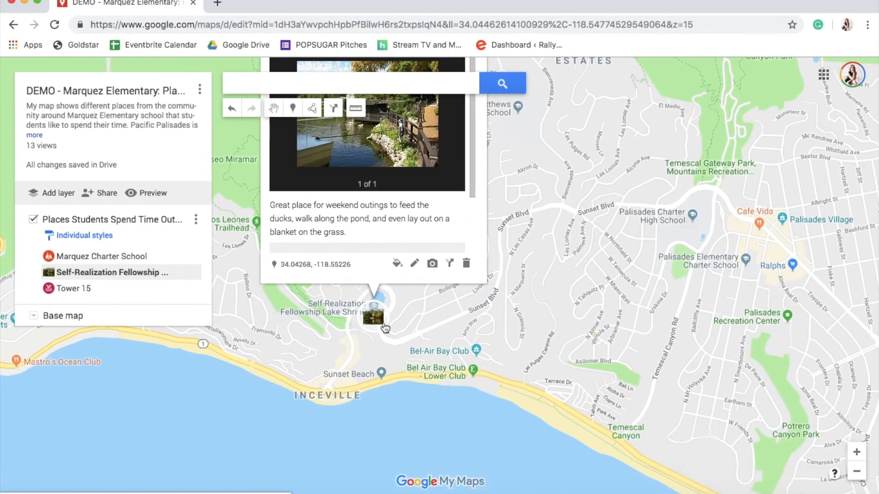
pyautogui.click(398, 265)
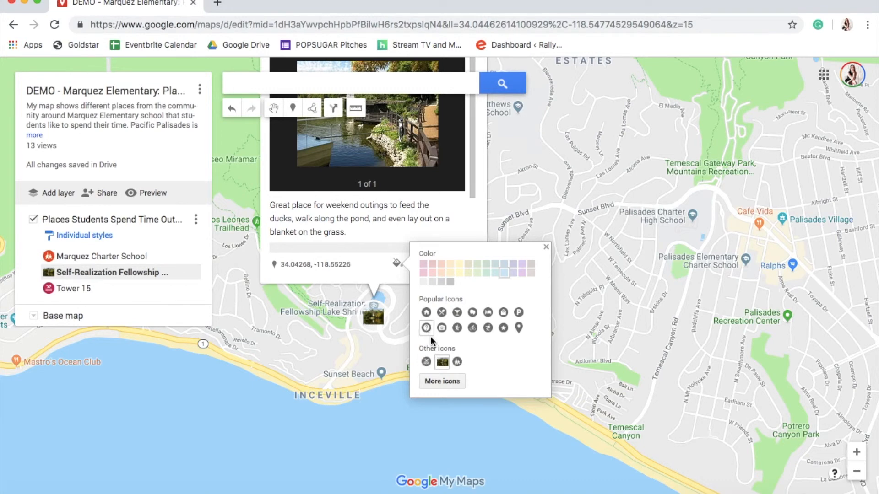
pyautogui.click(450, 382)
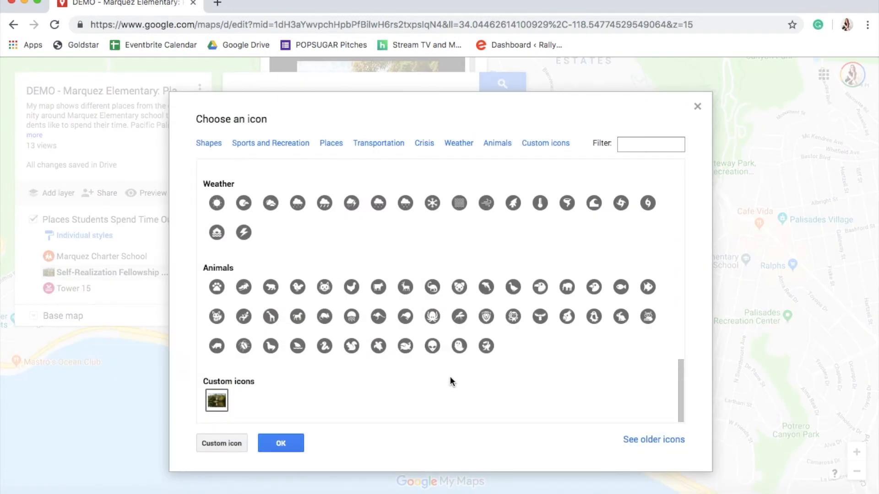
pyautogui.scroll(1, 321, 322)
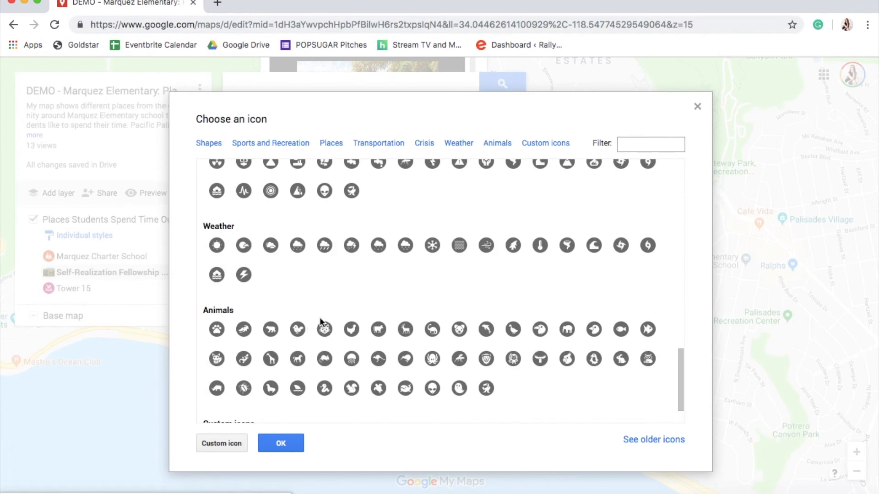
pyautogui.scroll(10, 321, 322)
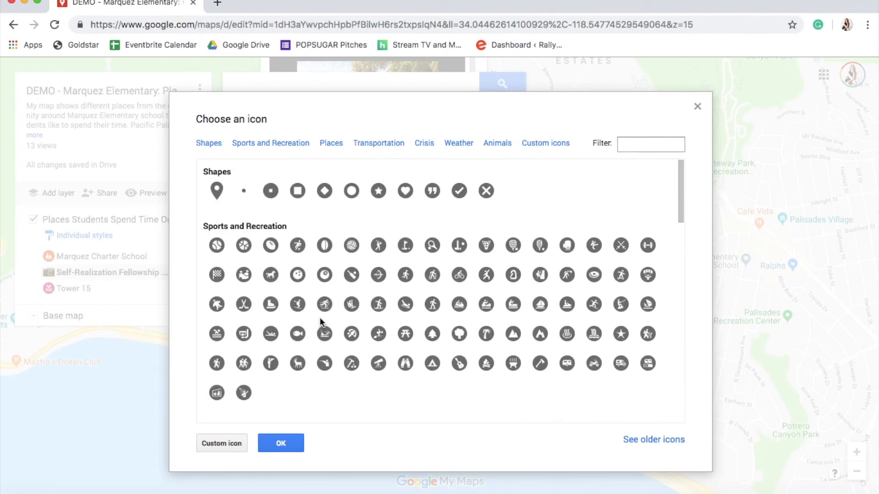
pyautogui.scroll(-3, 606, 316)
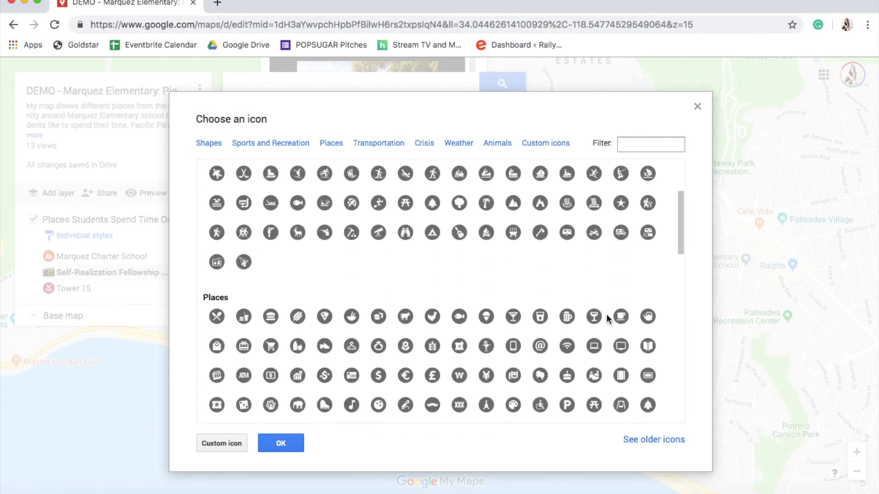
pyautogui.scroll(-1, 605, 314)
pyautogui.click(647, 346)
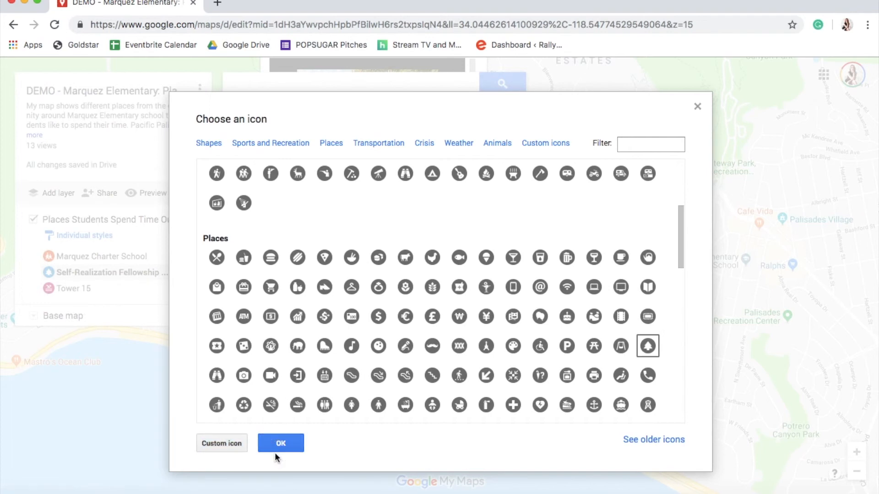
pyautogui.click(270, 439)
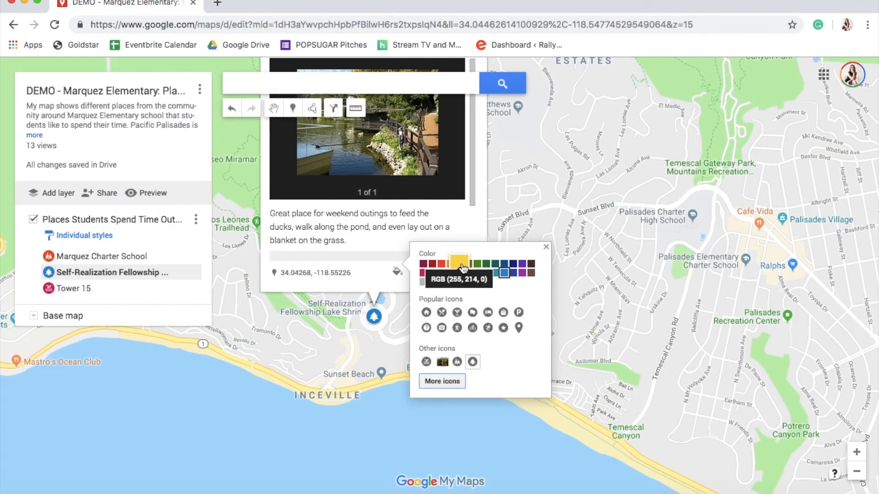
pyautogui.click(546, 247)
pyautogui.click(554, 193)
pyautogui.scroll(1, 542, 209)
pyautogui.moveTo(541, 208); pyautogui.dragTo(673, 202)
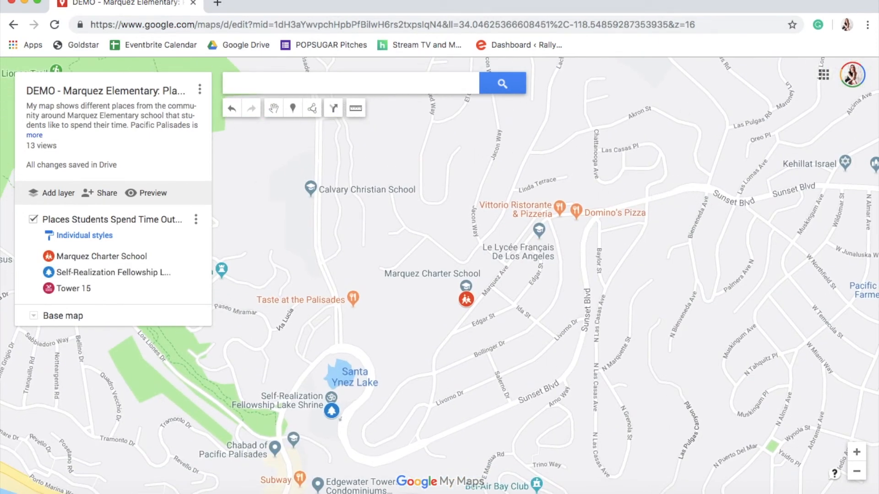
pyautogui.click(856, 471)
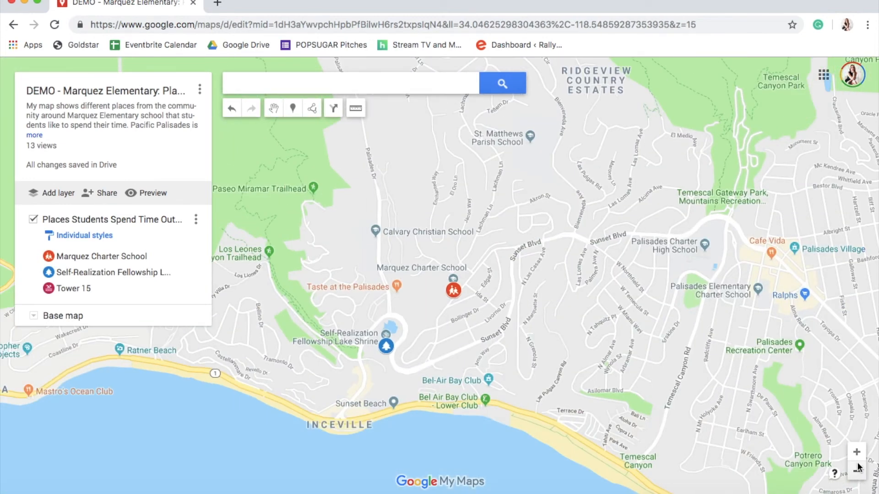